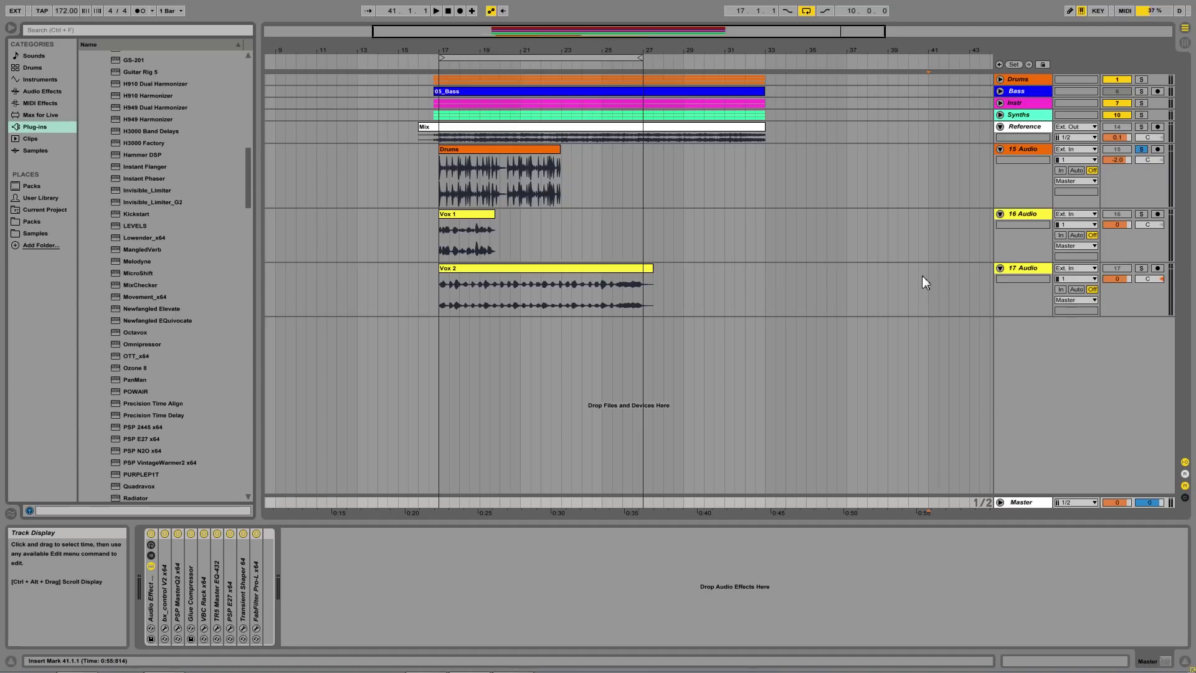
Step: Select the 15 Audio track and shorten the arrangement loop to six bars so it ends with the Drums clip
click(1019, 150)
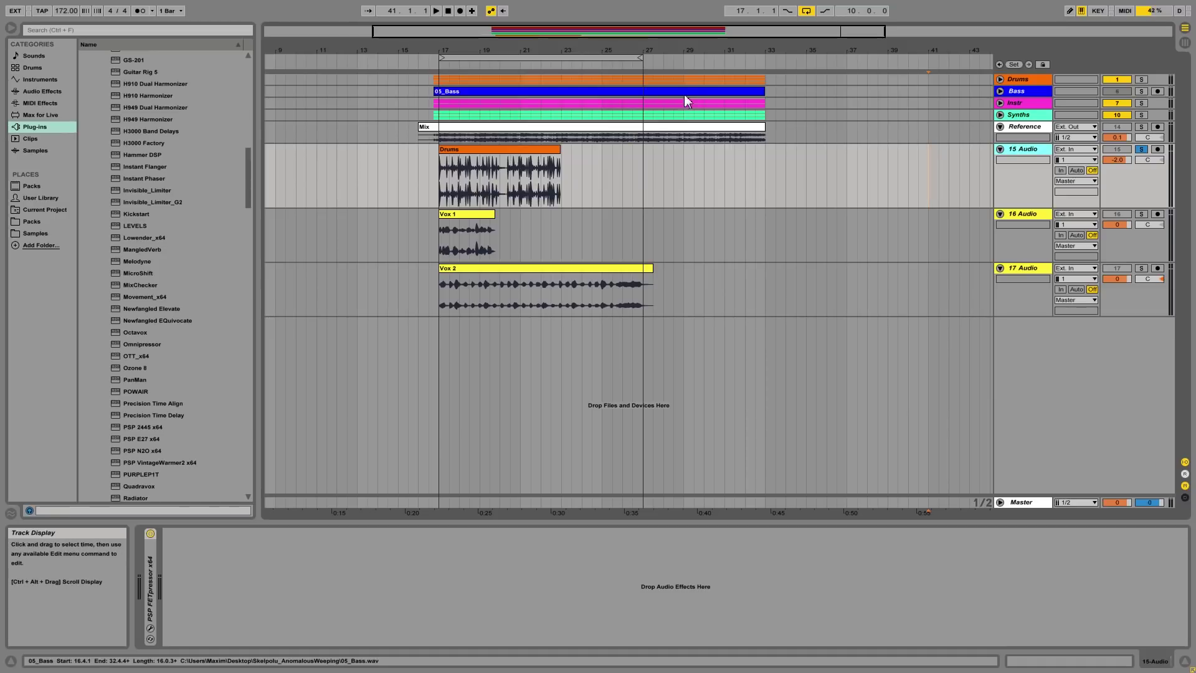
drag(641, 57, 561, 58)
click(592, 184)
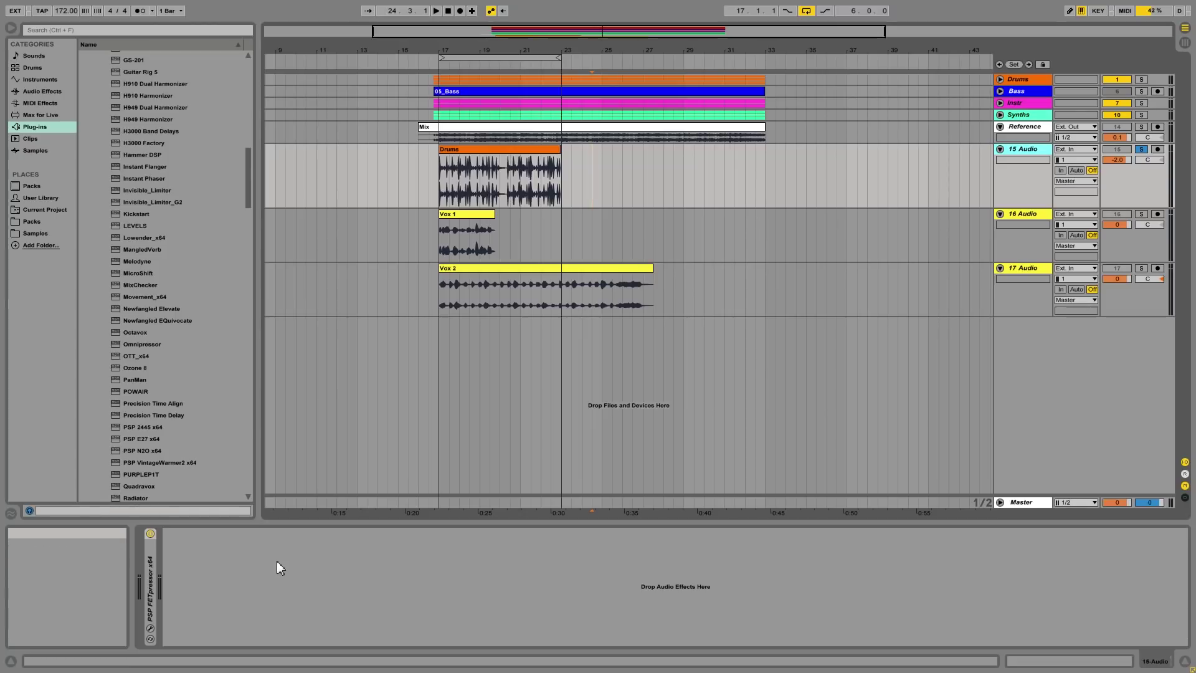
Step: Open the PSP FETpressor on 15 Audio and raise its Blend to 60.8 while the drum loop plays
click(153, 633)
drag(702, 352, 825, 368)
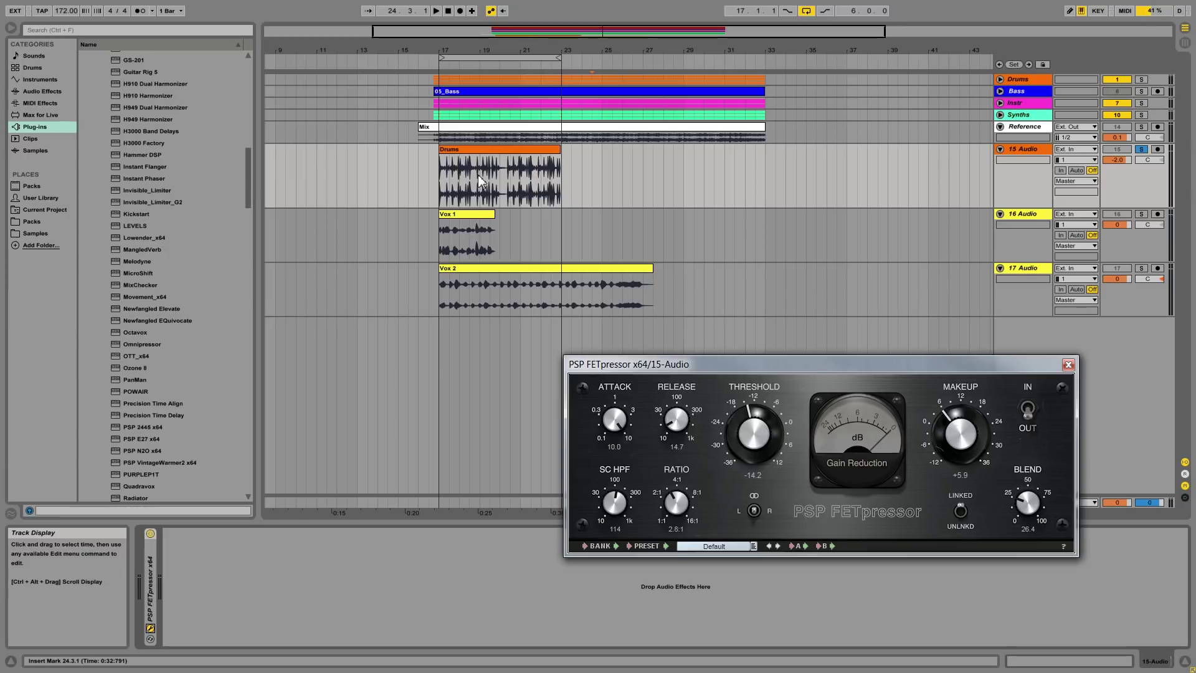
click(436, 67)
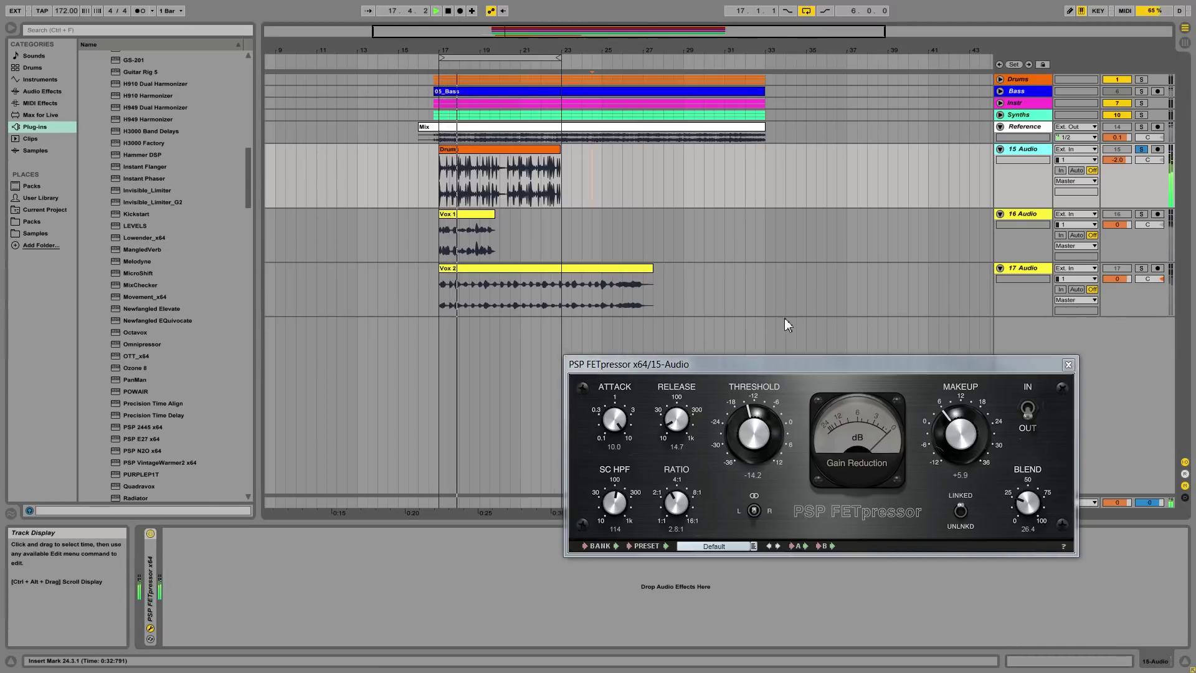
click(1031, 481)
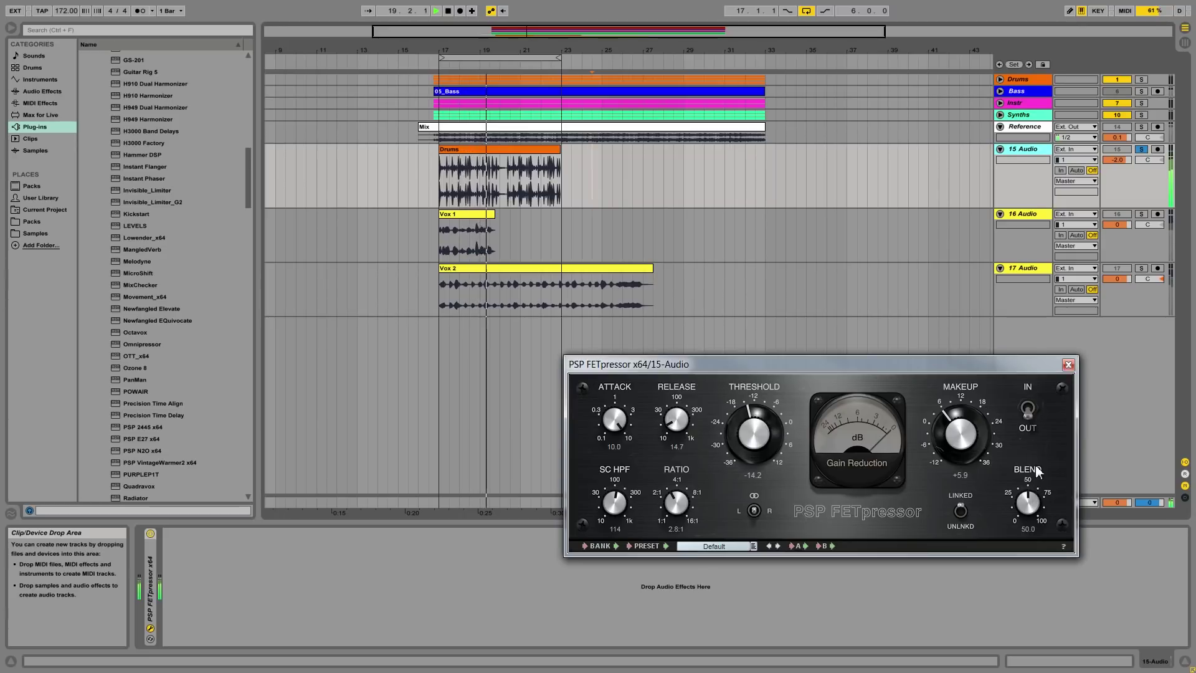
drag(1020, 469, 1025, 477)
Step: Compare the drums with the FETpressor switched in and out, stop playback and close the plug-in window
click(1029, 416)
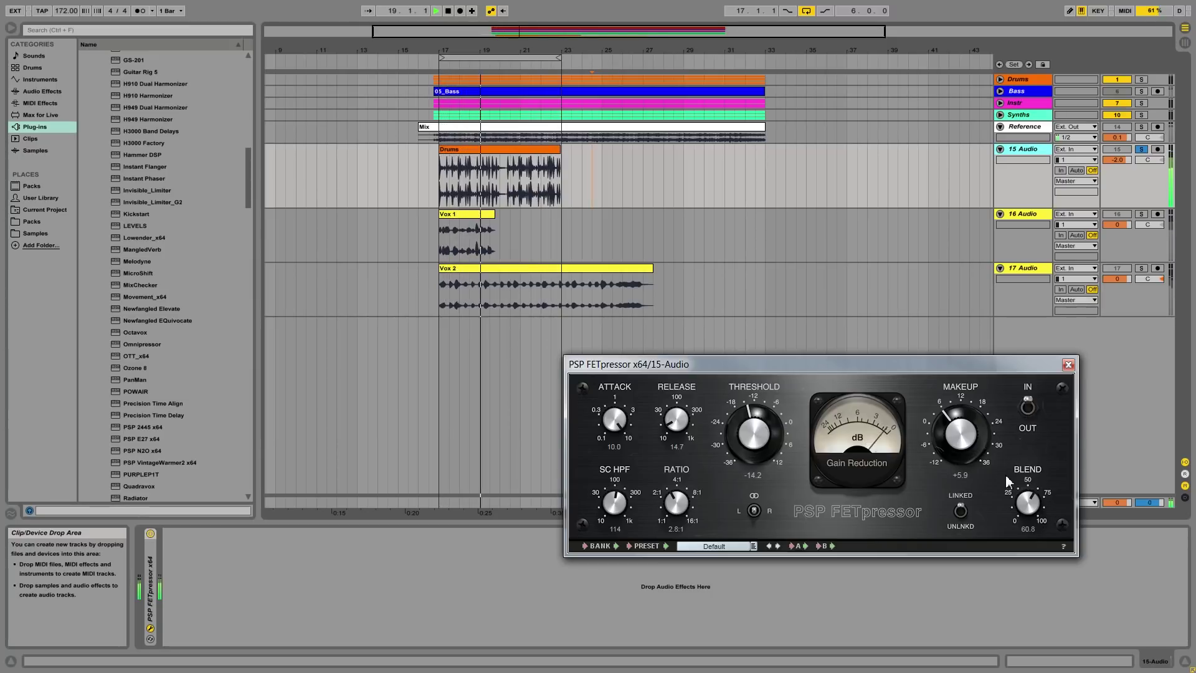
click(1027, 416)
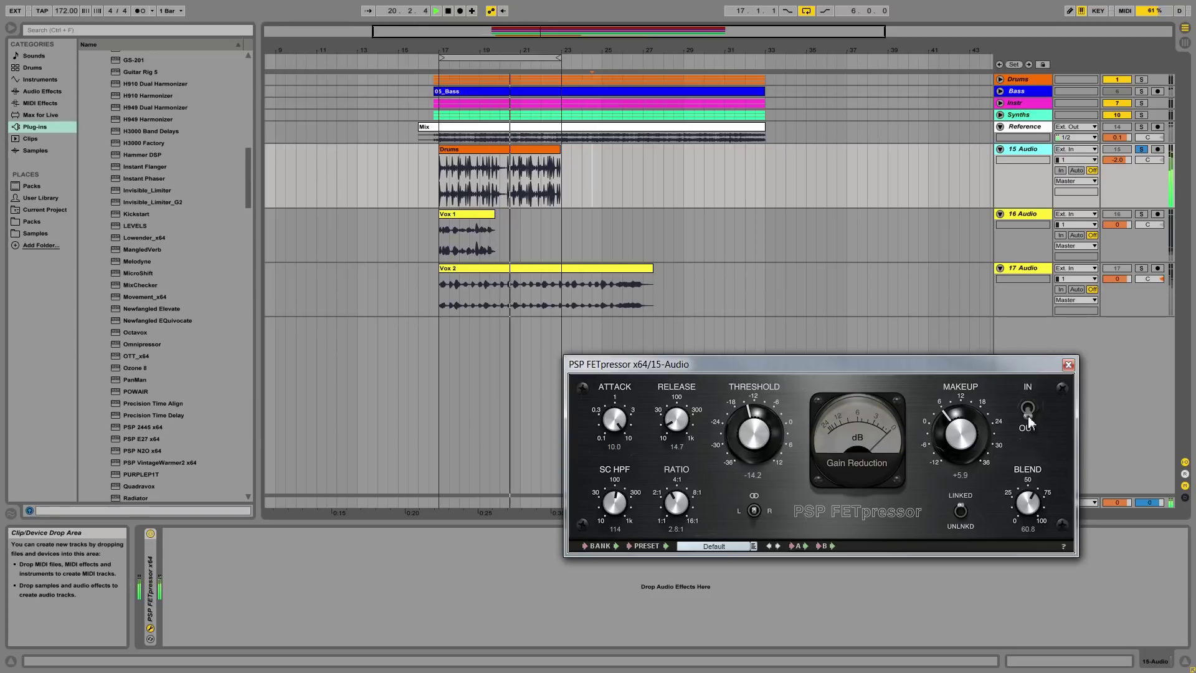
key(space)
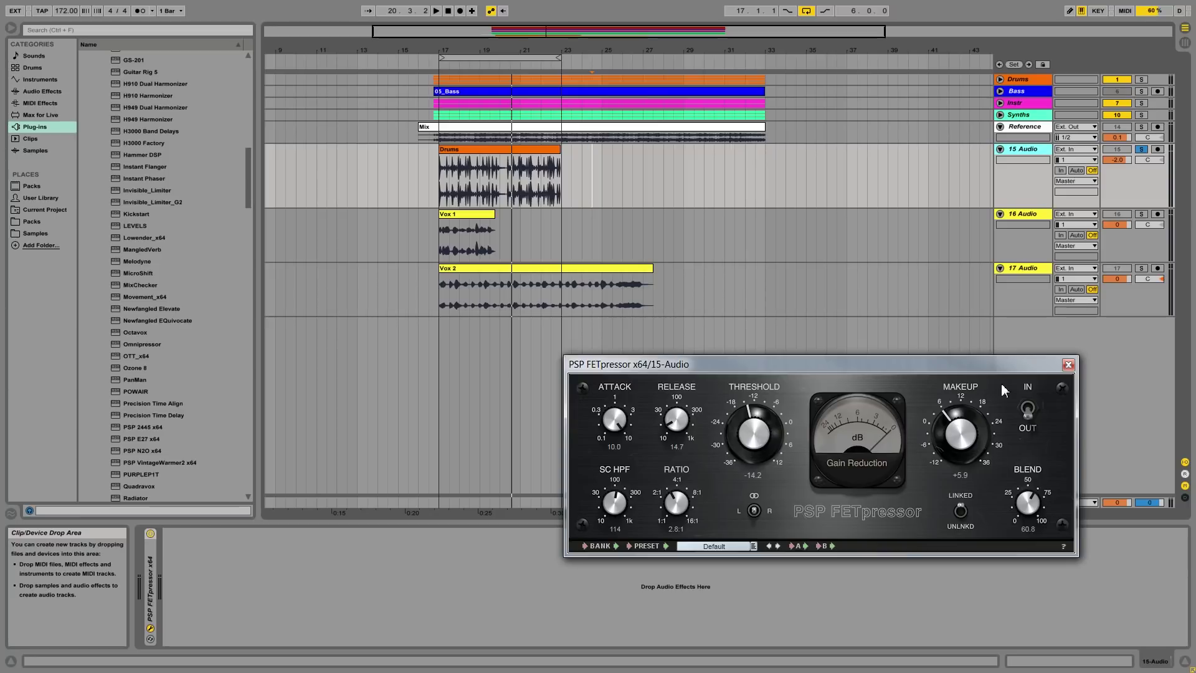
click(1068, 364)
Step: Solo the 16 Audio track and expand its Compressor device
click(1033, 214)
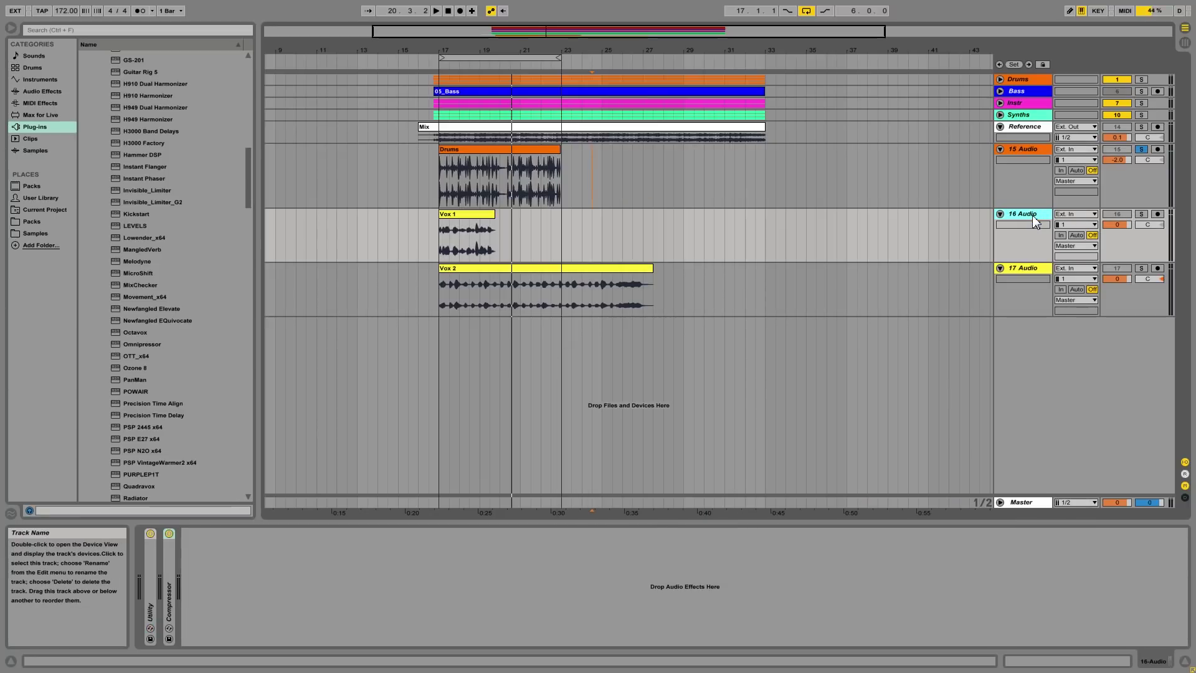
click(1141, 214)
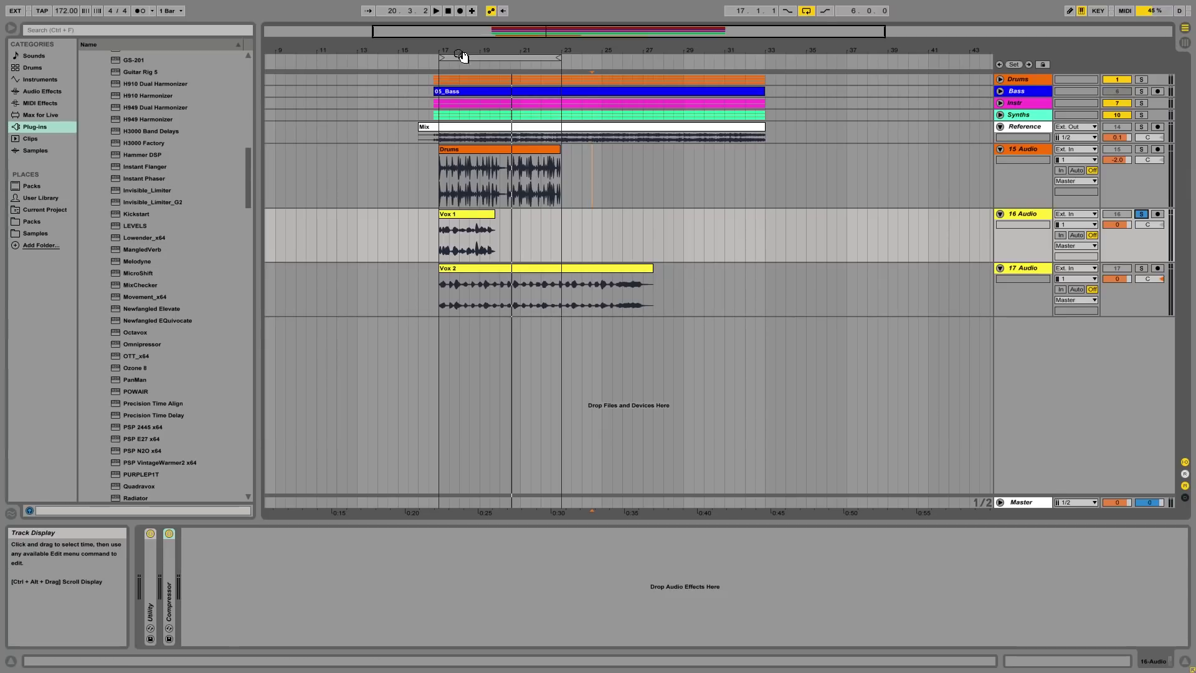
drag(463, 56, 469, 83)
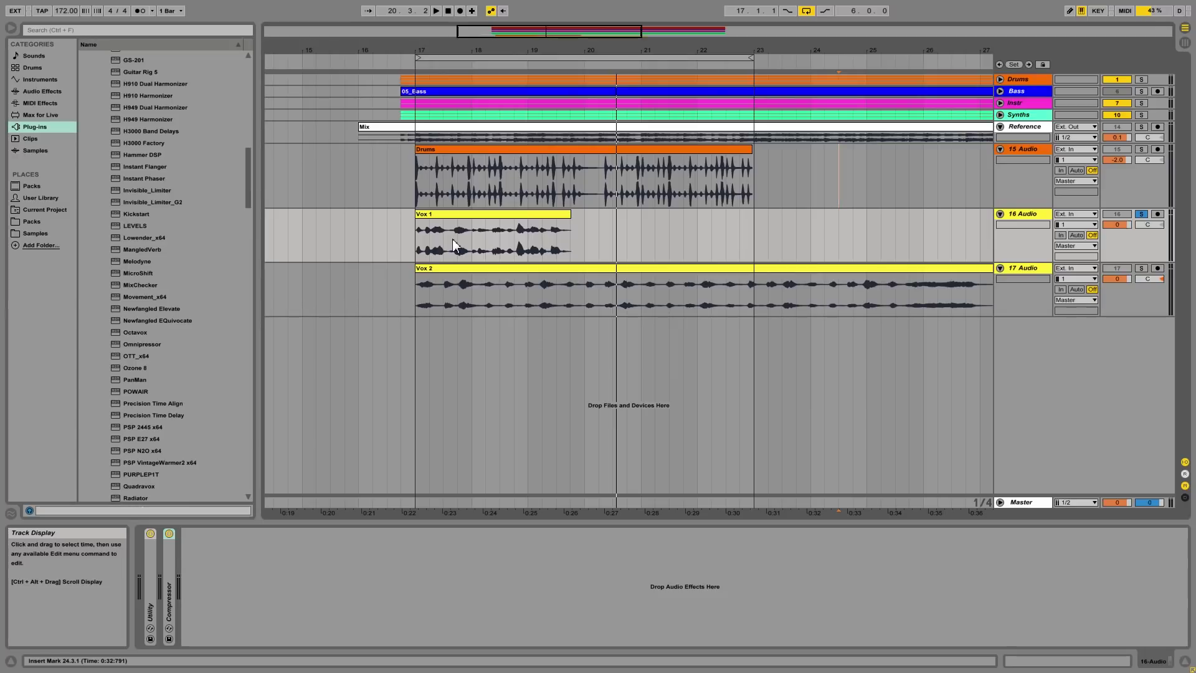
double_click(170, 610)
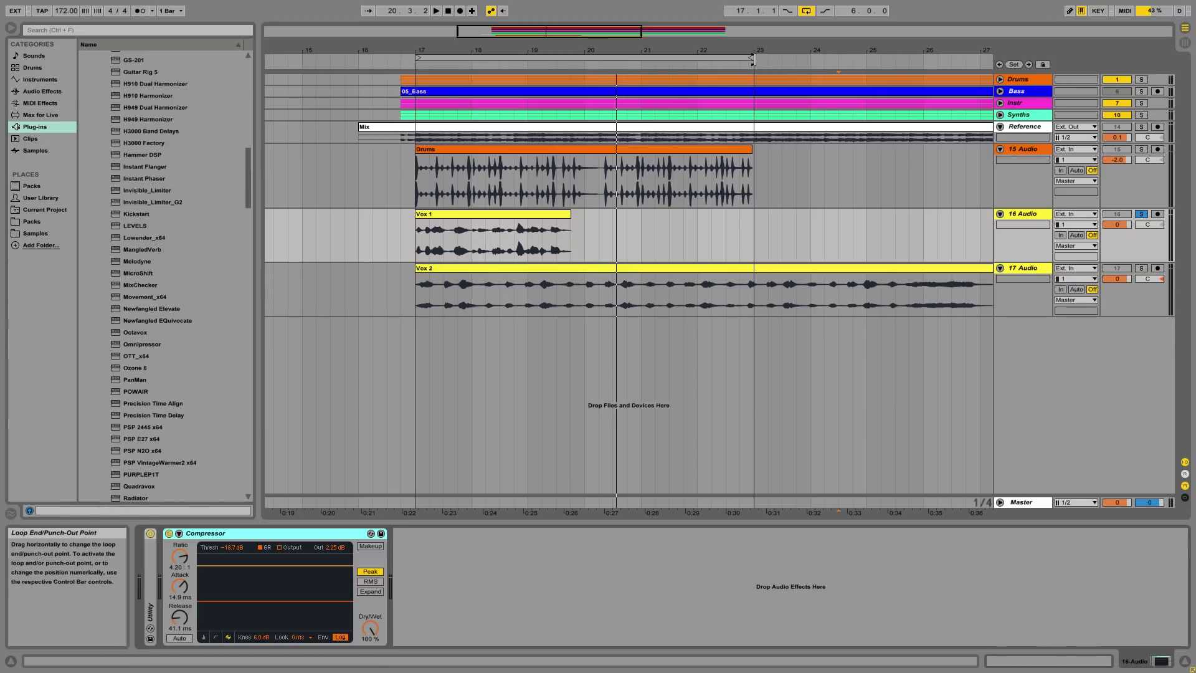
Step: Shorten the loop to three bars around the Vox 1 clip and compare playback with the Compressor off and on
drag(751, 58, 586, 68)
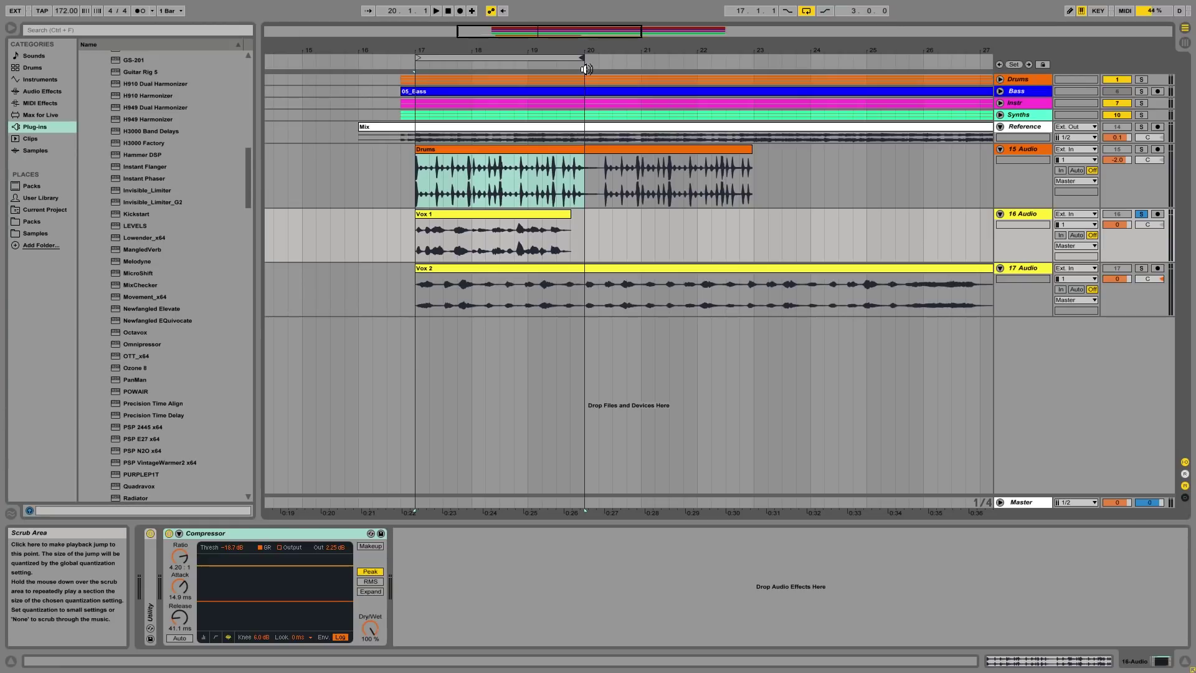
click(400, 63)
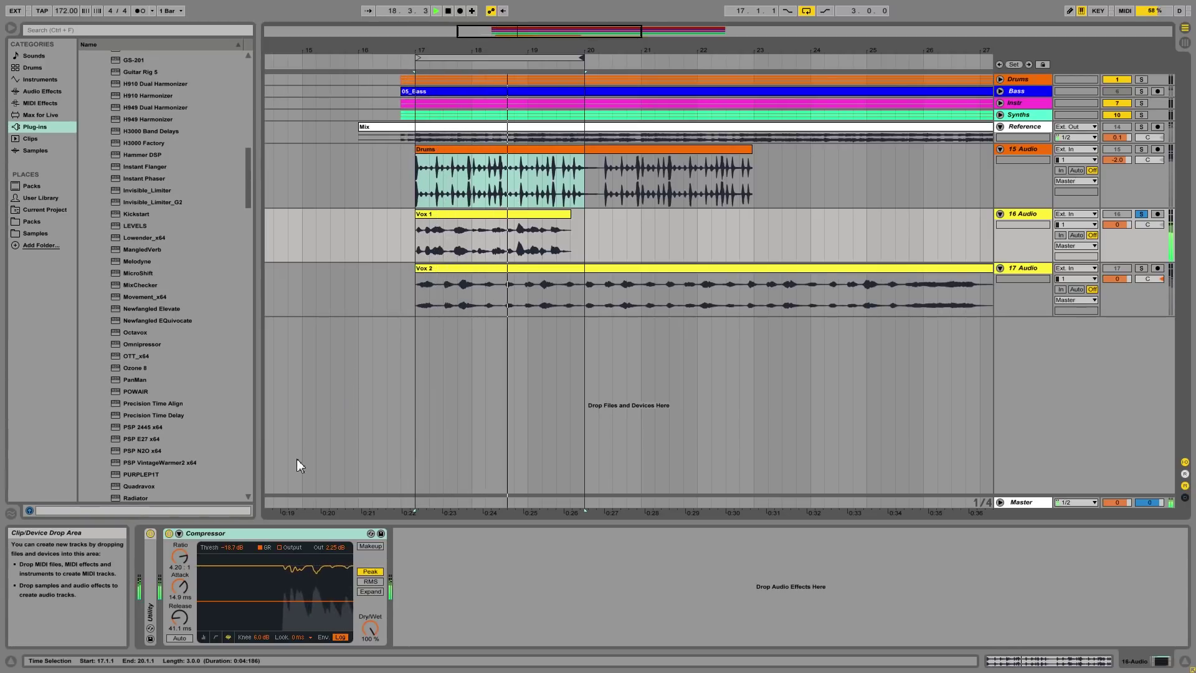
click(170, 535)
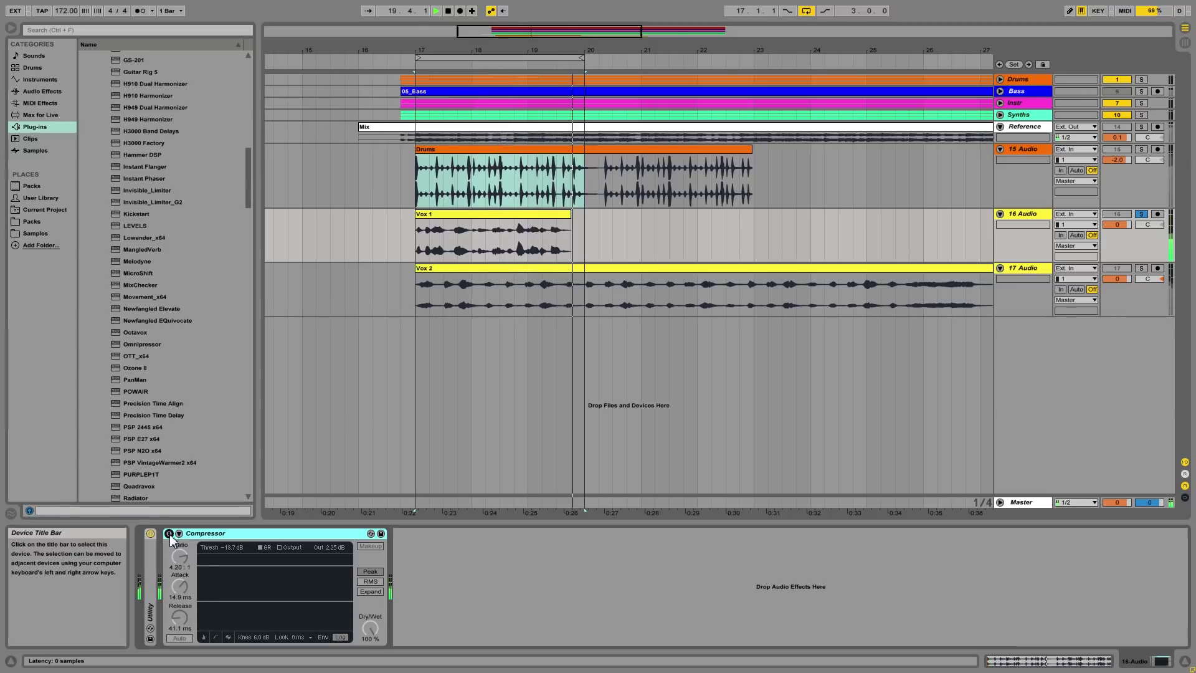
click(168, 533)
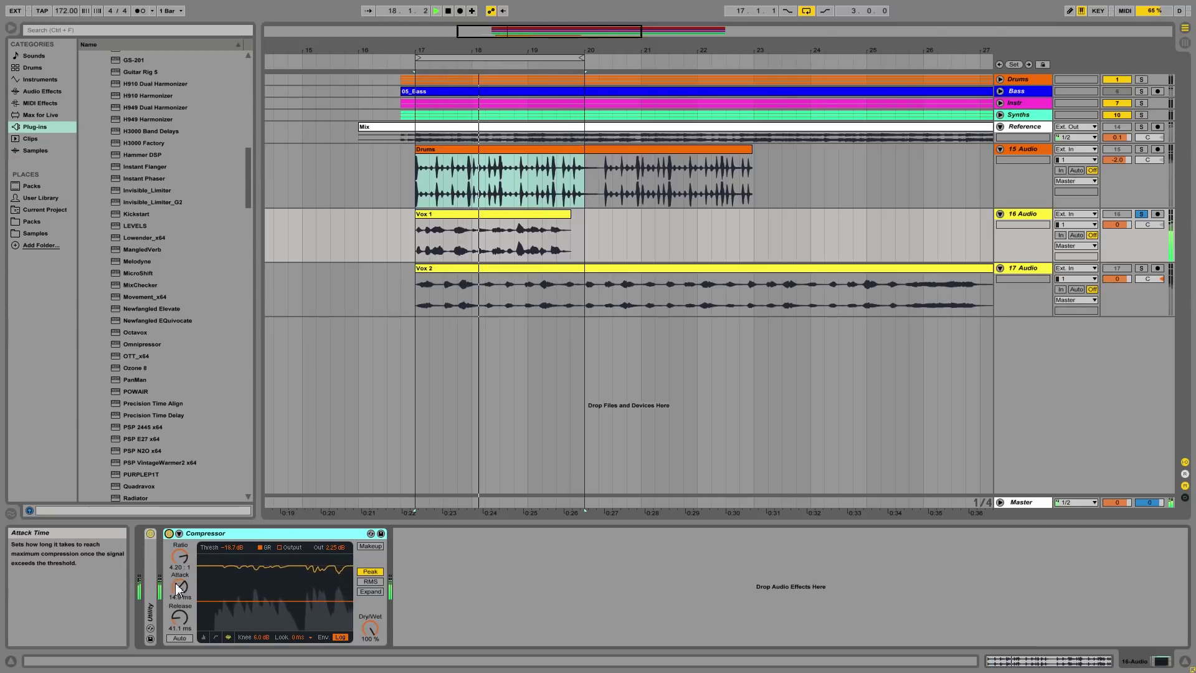
Step: Try a Compressor threshold of about -20 dB on Vox 1 during playback, stop, and raise the threshold again
mouse_move(233, 551)
mouse_down()
mouse_move(233, 589)
mouse_move(233, 556)
mouse_up()
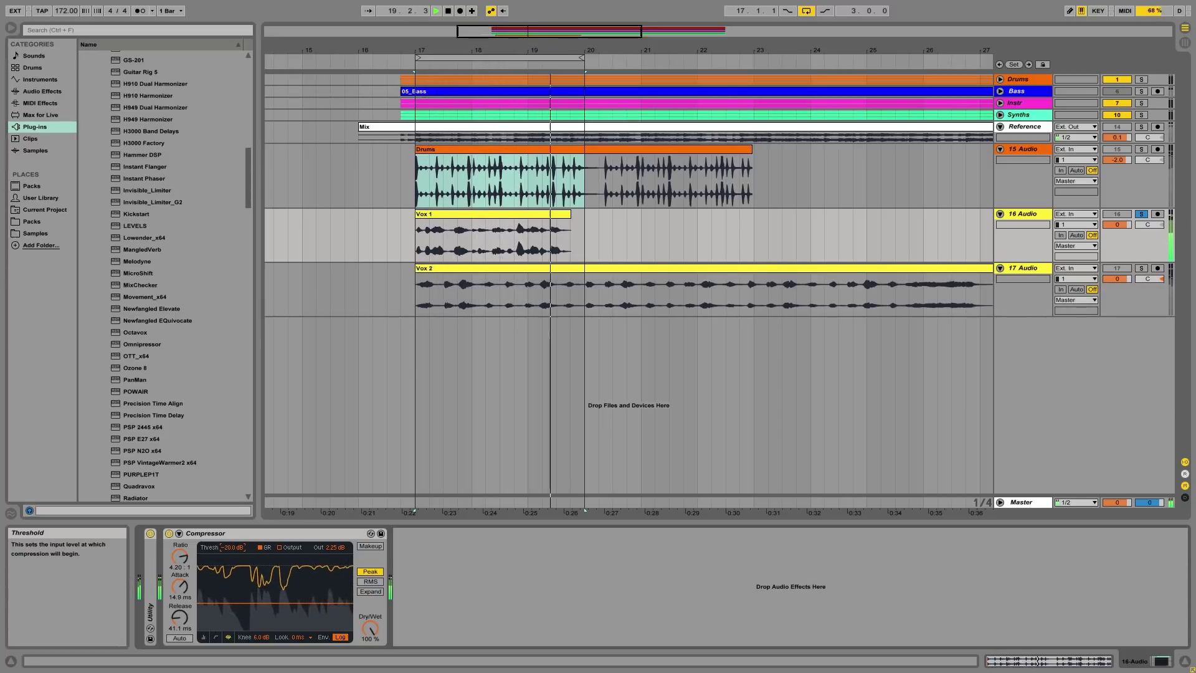
key(space)
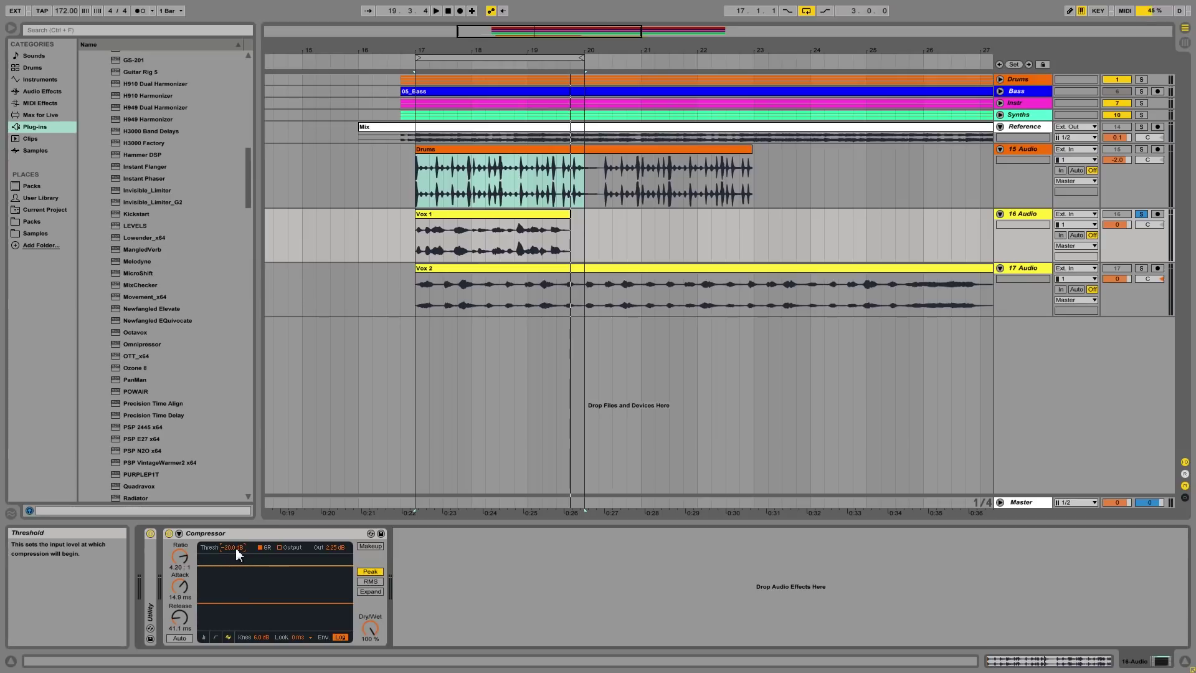
mouse_move(235, 547)
mouse_down()
mouse_move(235, 537)
mouse_move(236, 548)
mouse_up()
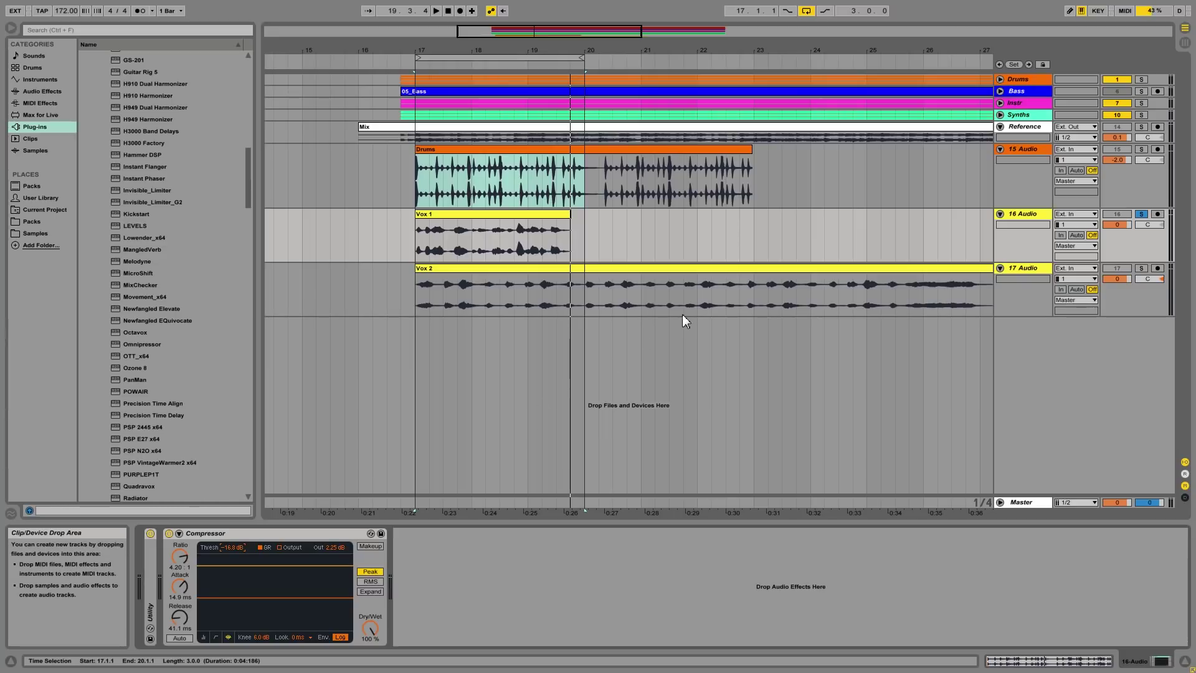
Step: Select the 17 Audio track and extend the loop to seven bars, from bar 17 to bar 24
drag(683, 51, 683, 38)
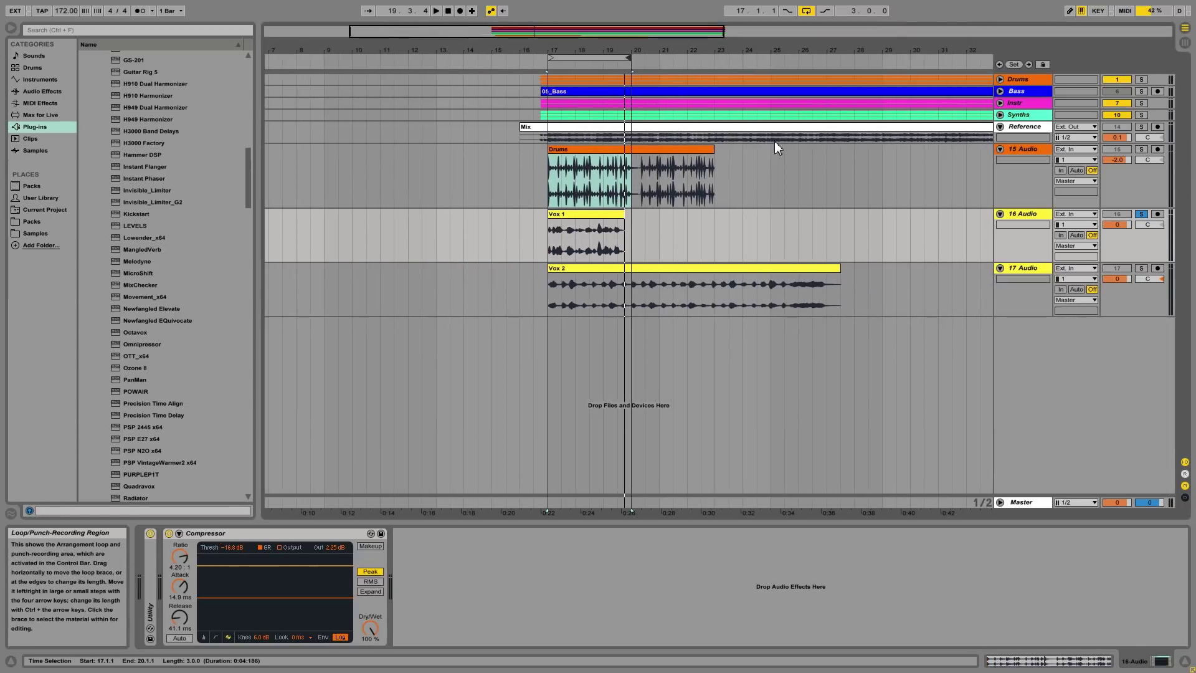
click(1024, 267)
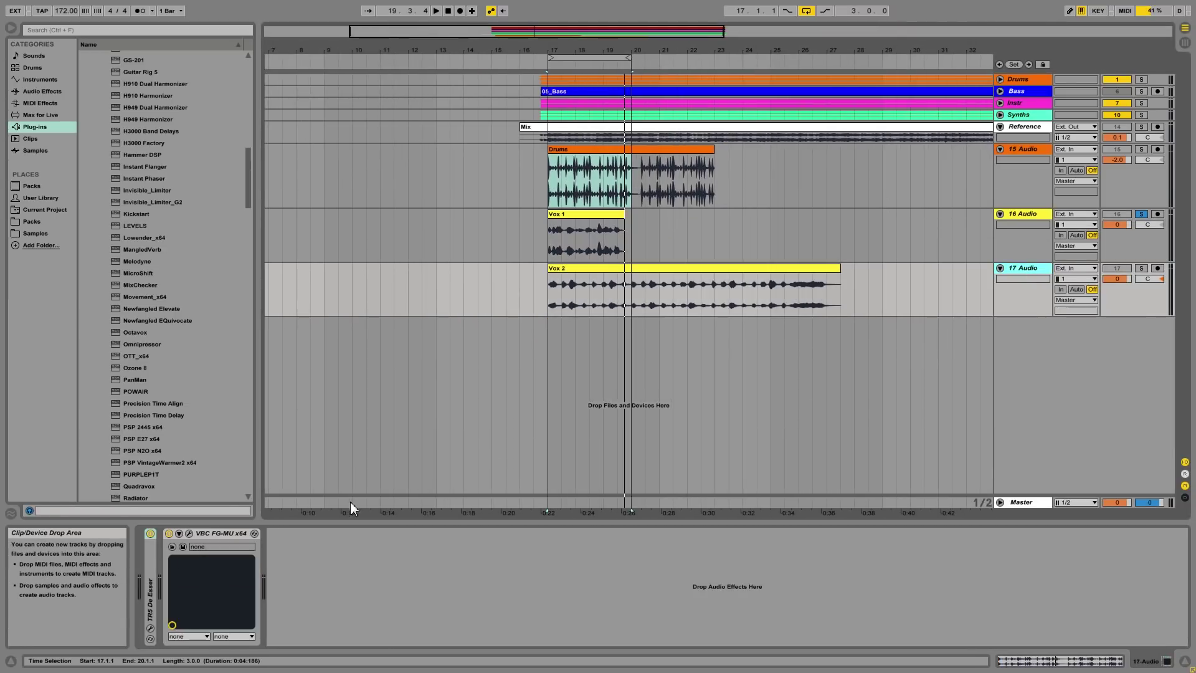
drag(630, 59, 742, 67)
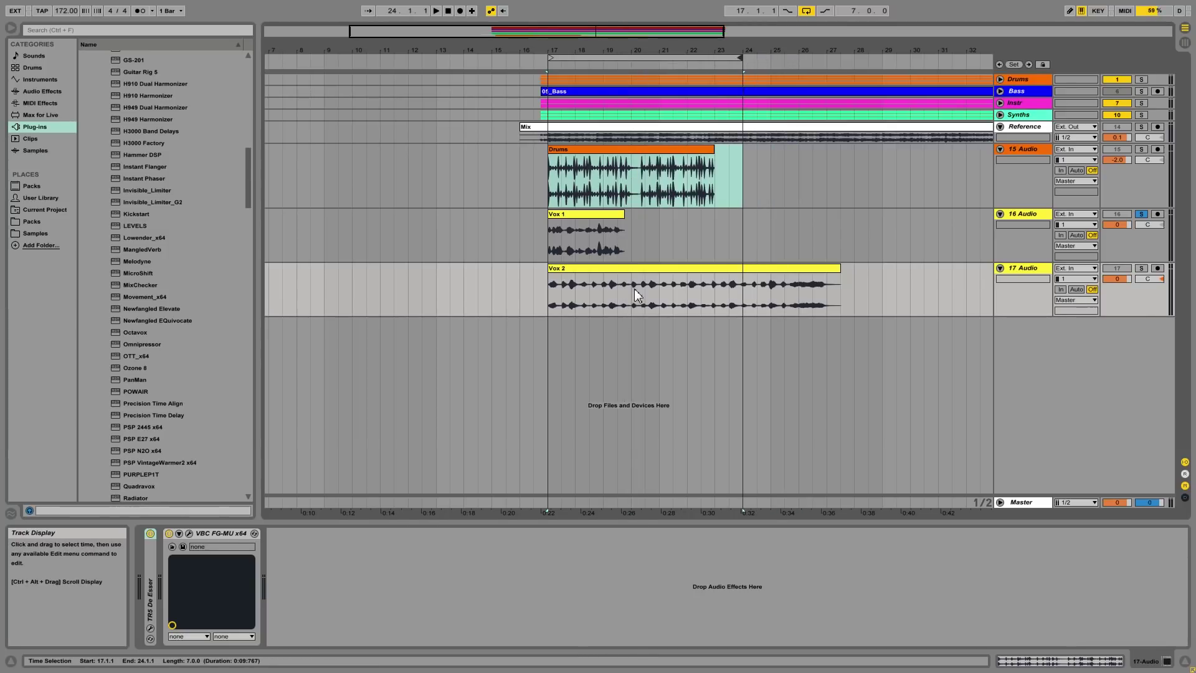
click(1021, 268)
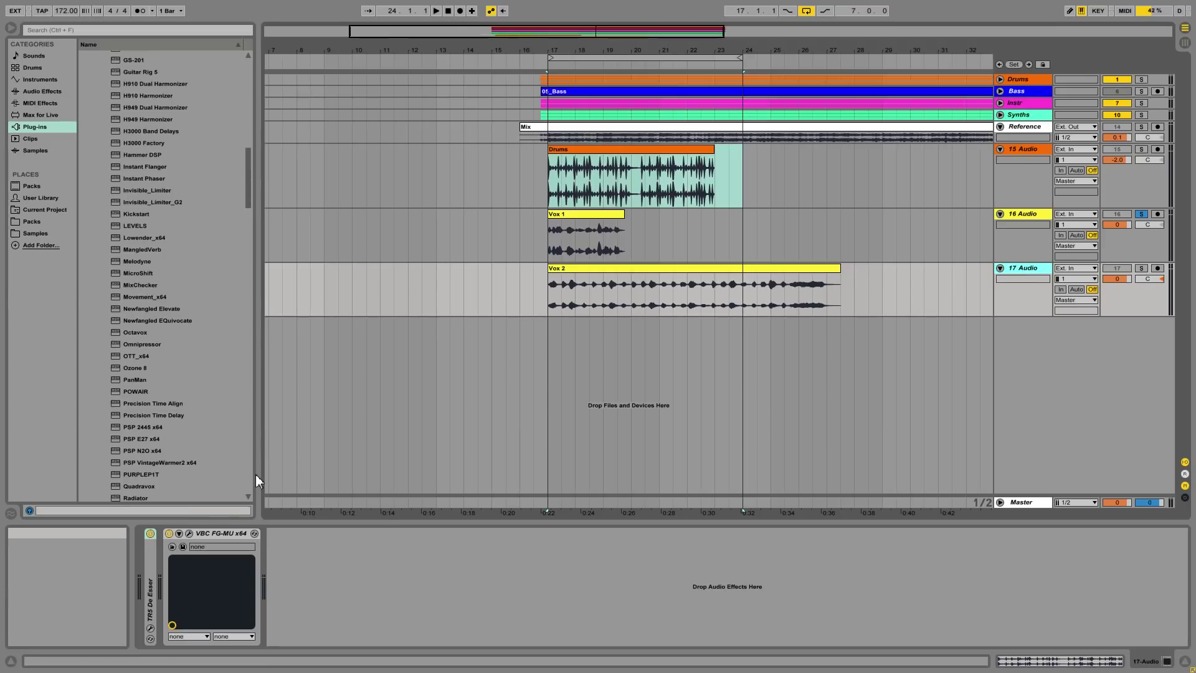
Step: Open the VBC FG-MU compressor on 17 Audio and play the Vox 2 clip soloed
click(189, 533)
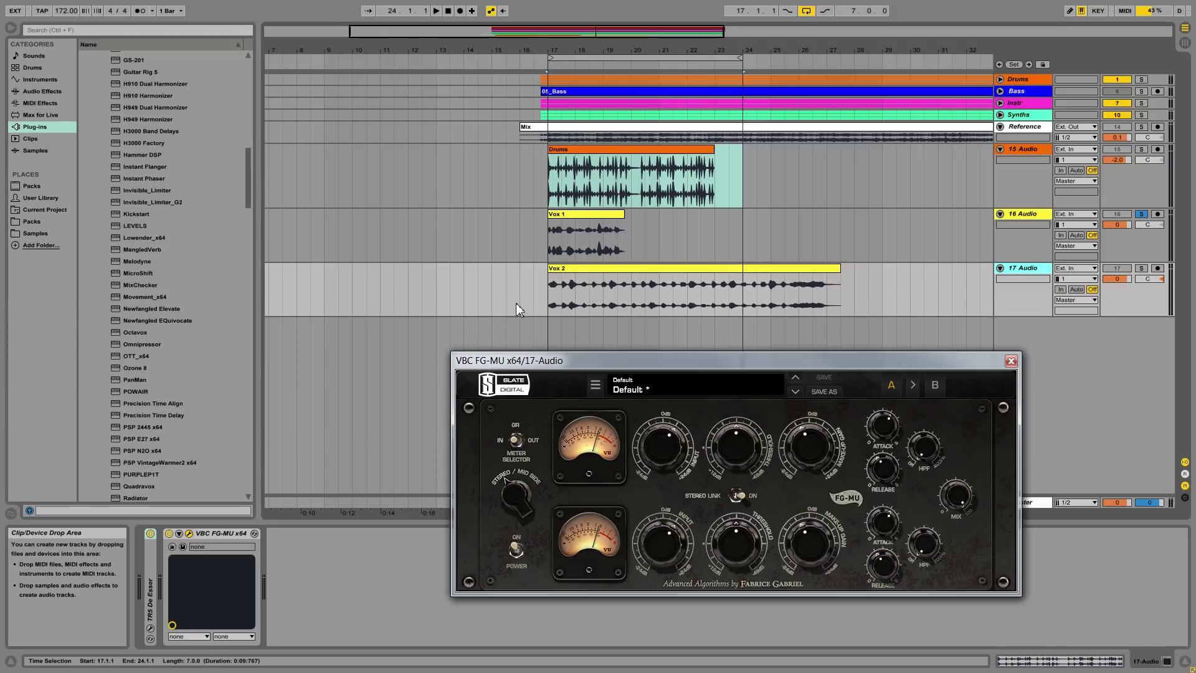
click(1141, 268)
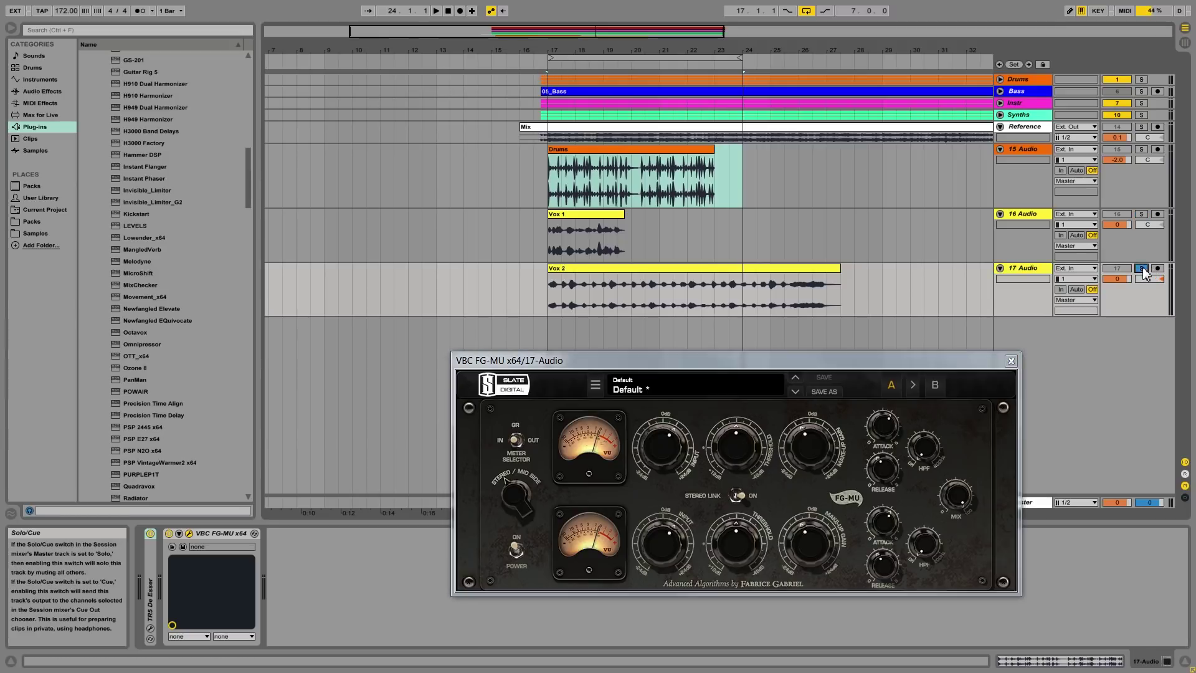
key(space)
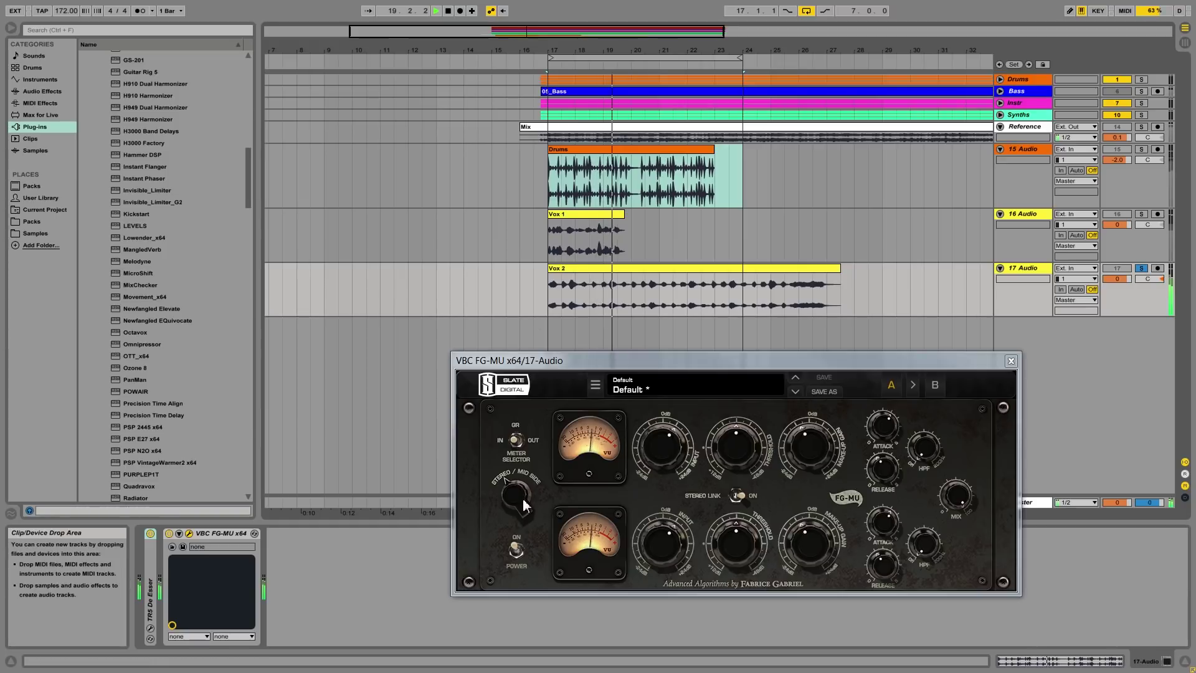
Step: Compare Vox 2 with the FG-MU powered off and on twice, and close the plug-in window
click(518, 554)
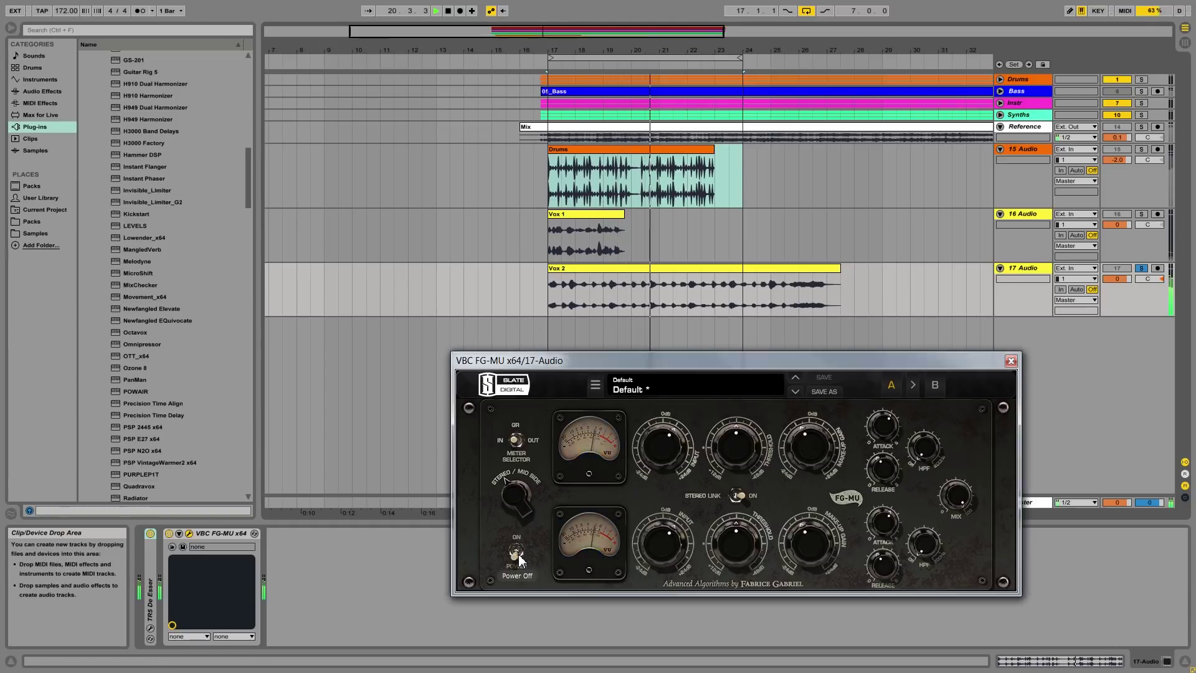
click(518, 555)
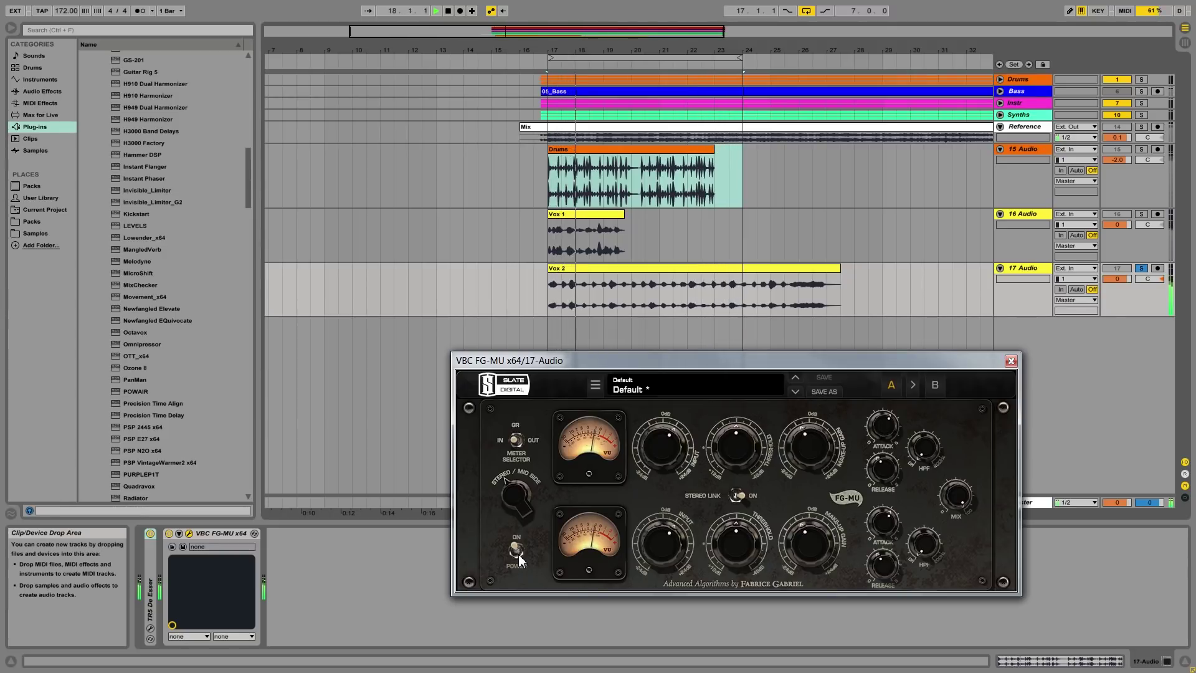
click(518, 554)
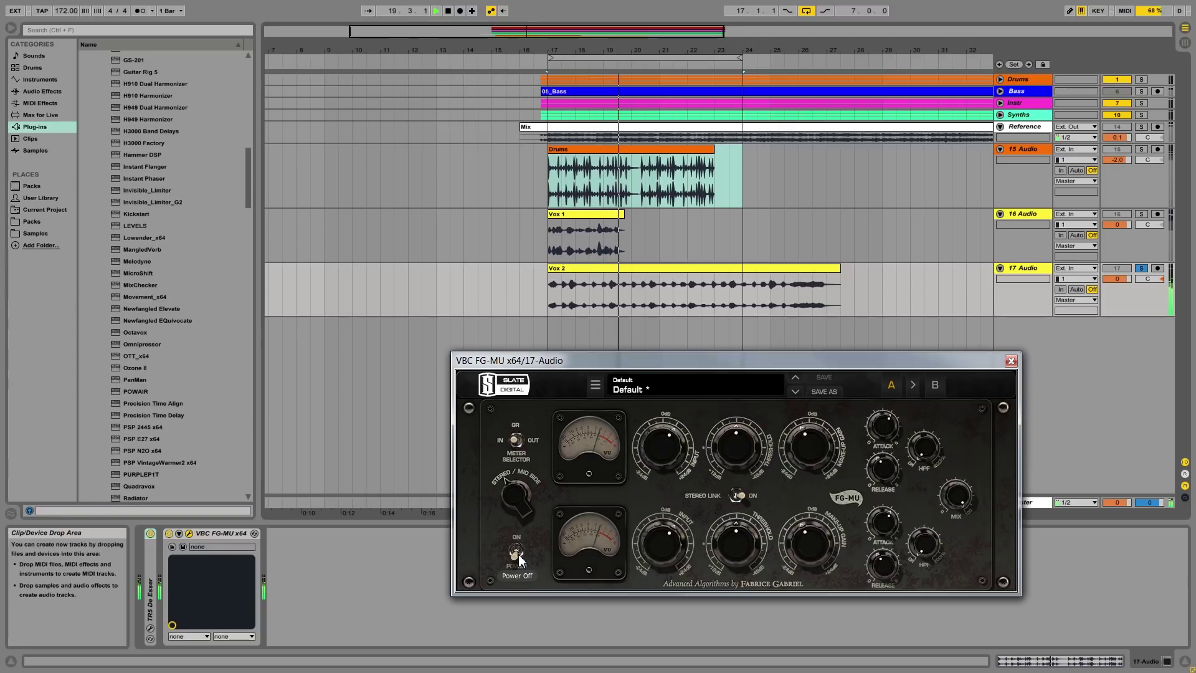
click(518, 555)
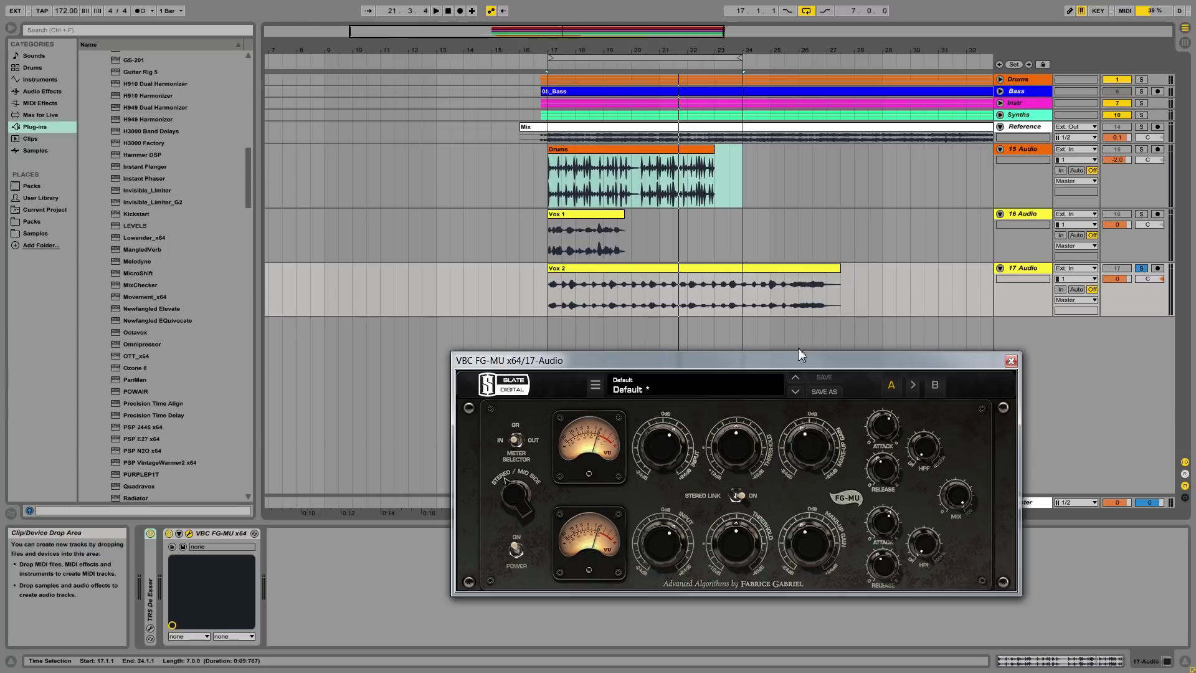
click(1011, 361)
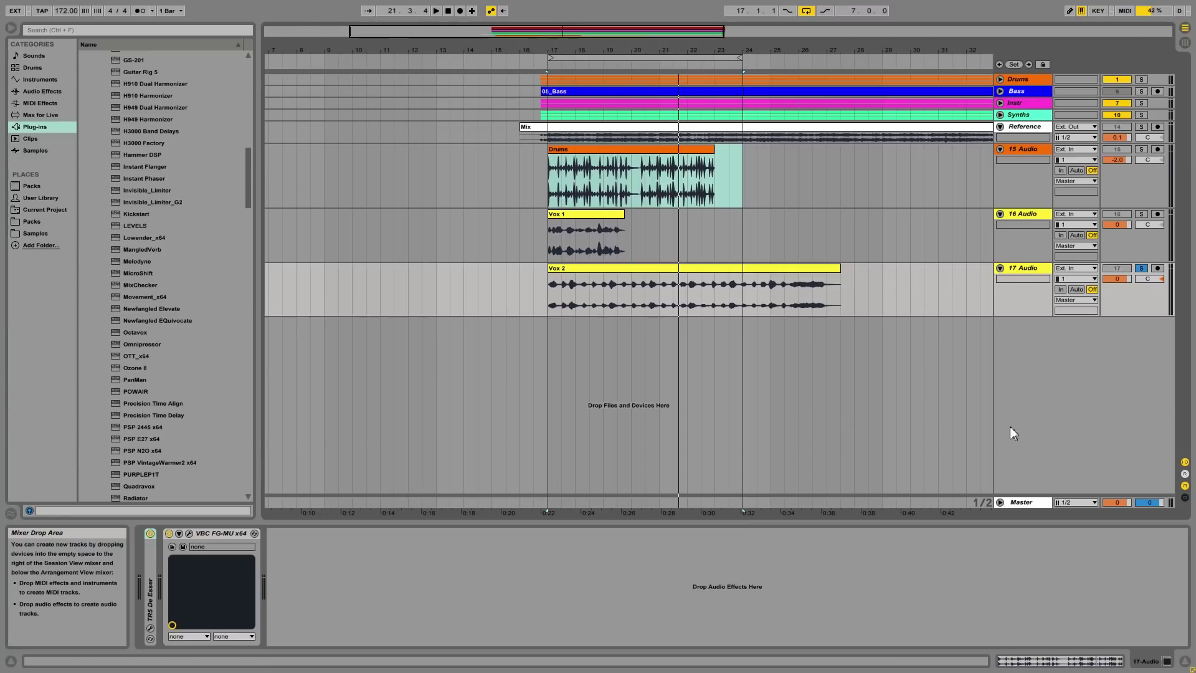
Step: Show the Master track's devices and turn off solo on the 17 Audio track
click(1021, 502)
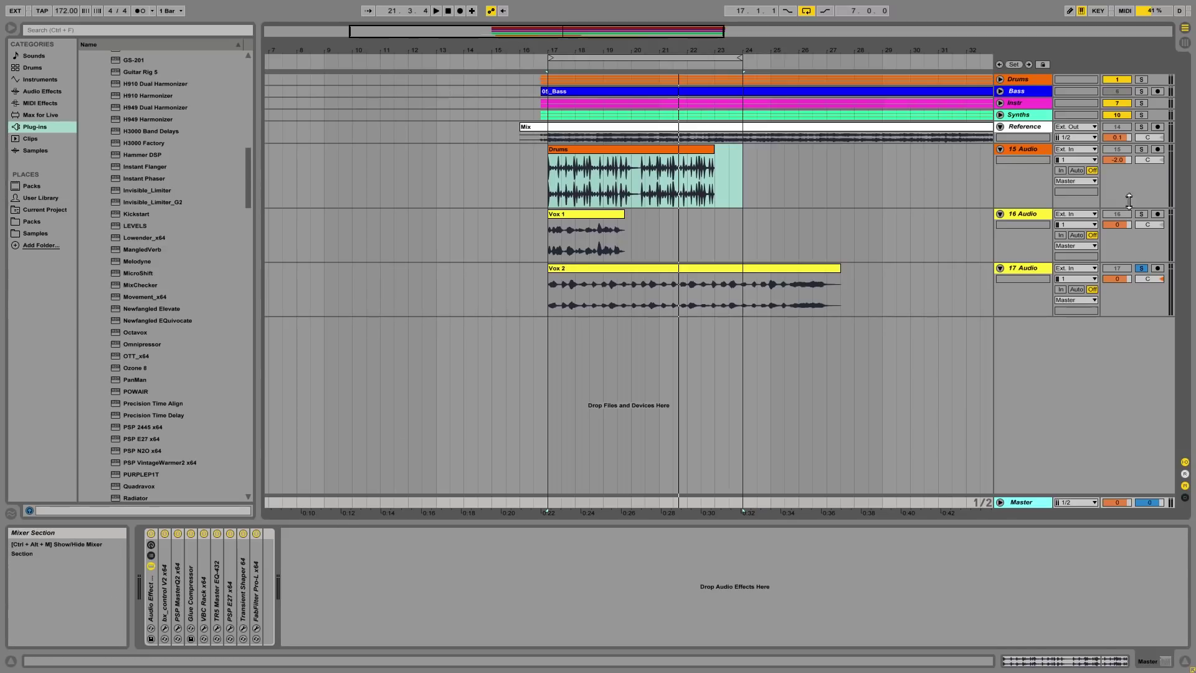
click(1141, 268)
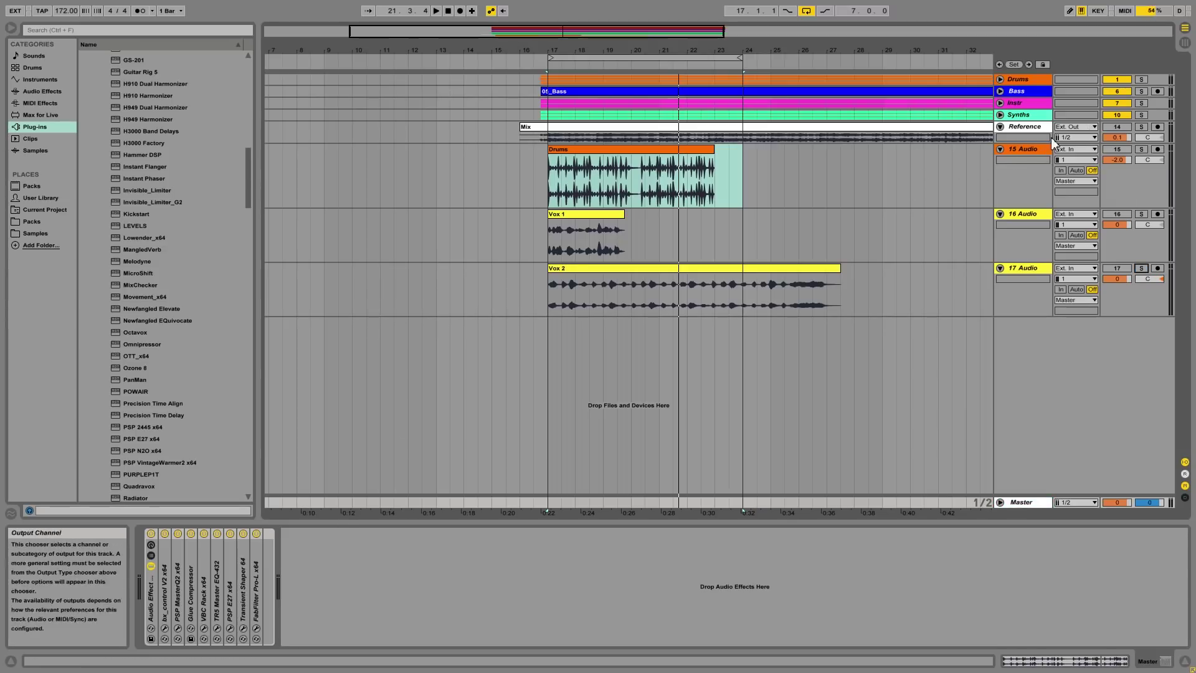
Step: Collapse the 15, 16 and 17 Audio tracks and expand the Drums group
click(1001, 149)
click(1000, 160)
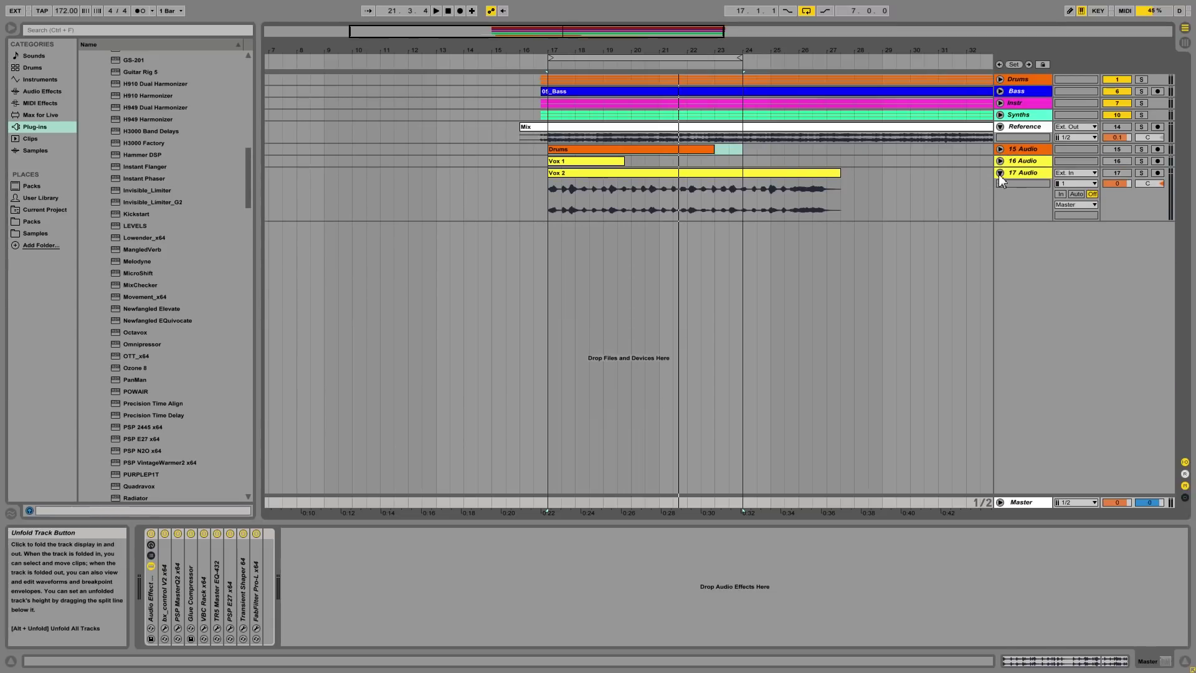
click(999, 174)
click(999, 80)
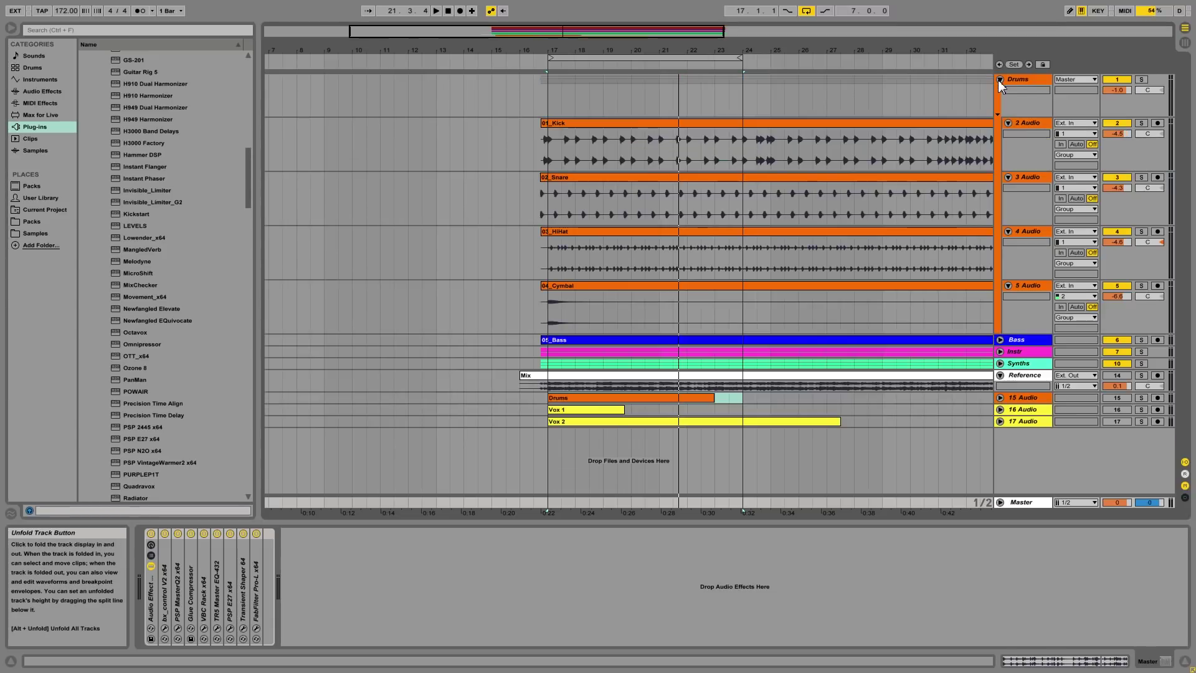
Step: Unfold the Master track's Glue Compressor and VBC Rack, and extend the loop to 16 bars, from bar 17 to bar 33
double_click(193, 593)
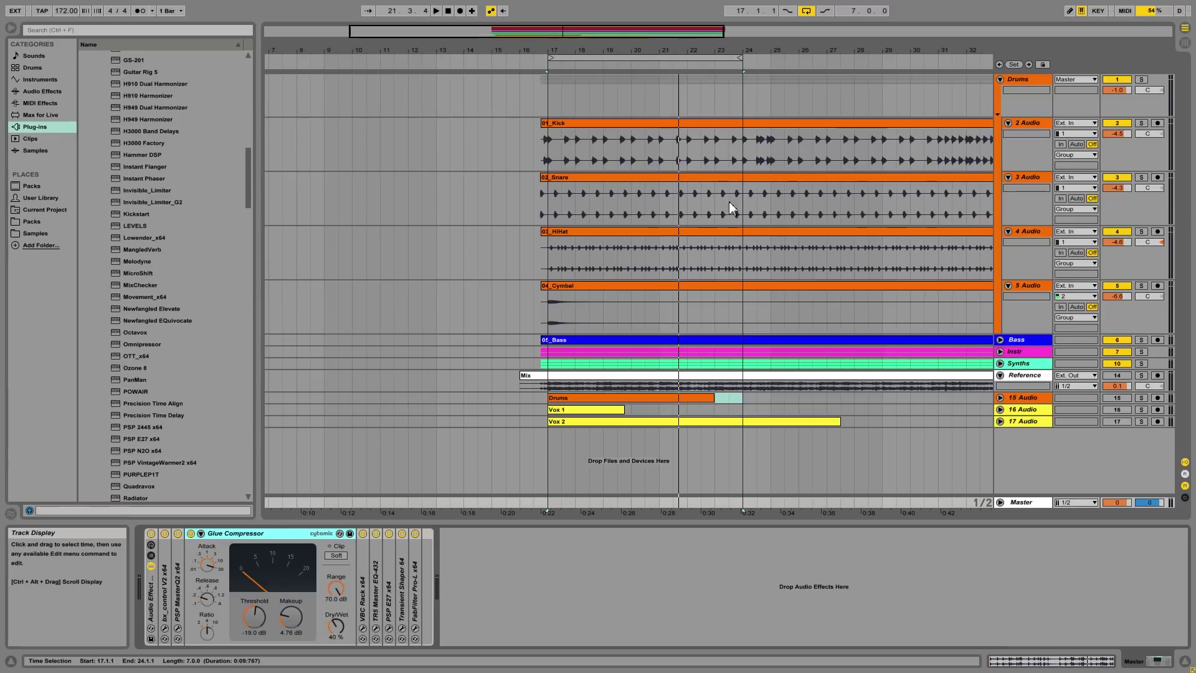
key(minus)
drag(741, 59, 927, 59)
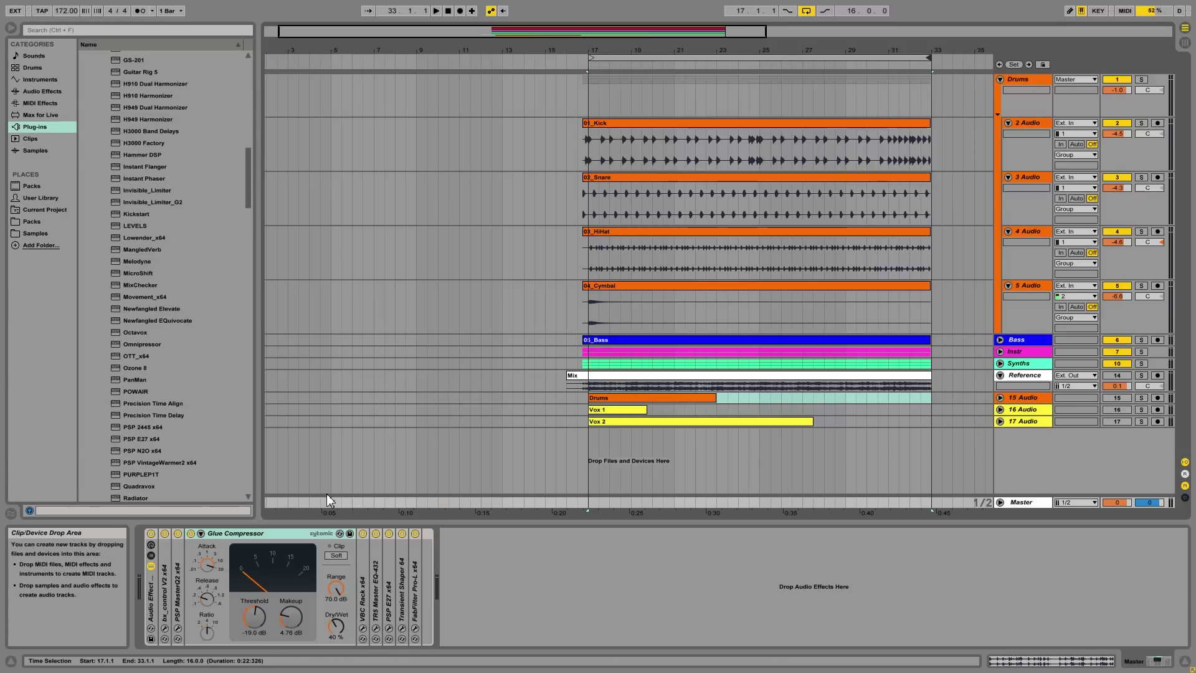
double_click(362, 617)
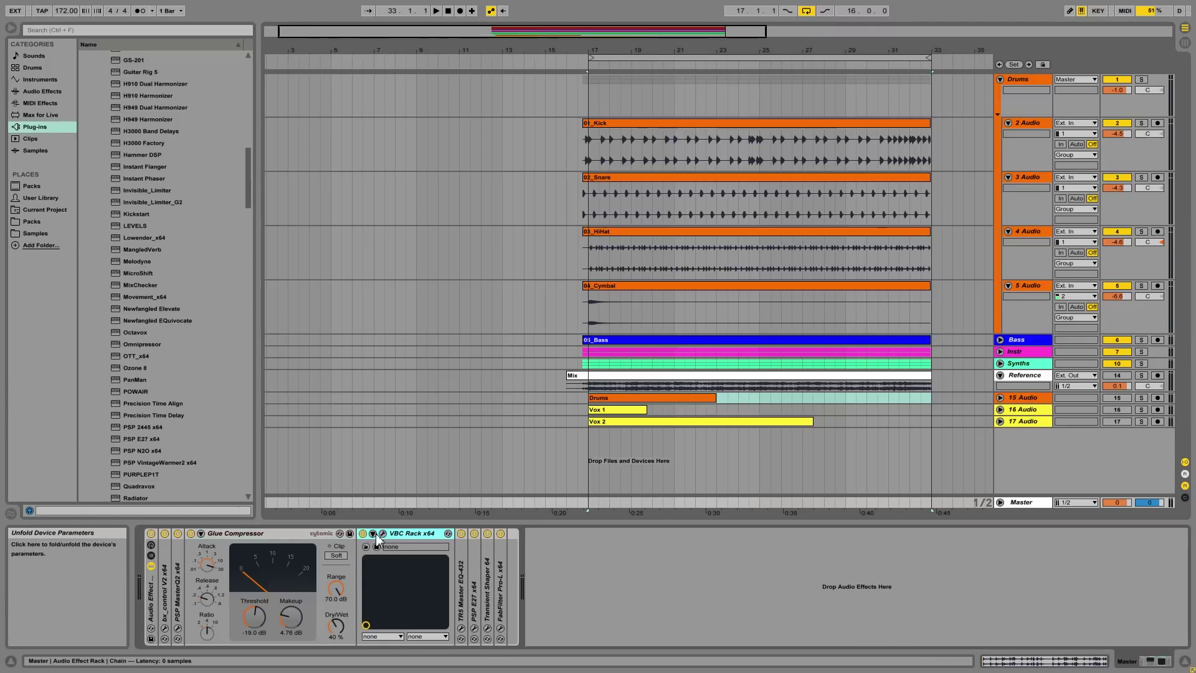
click(220, 533)
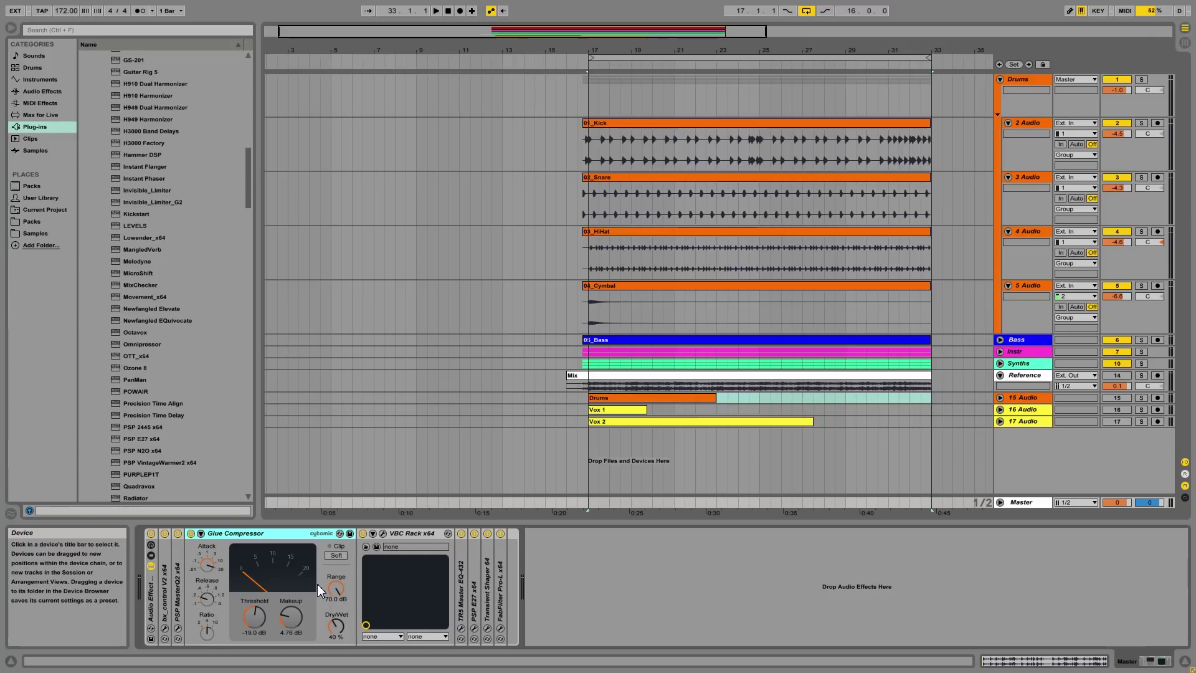
Step: Play the full mix from bar 17, compare it with the Glue Compressor bypassed and active twice, and stop playback
click(572, 65)
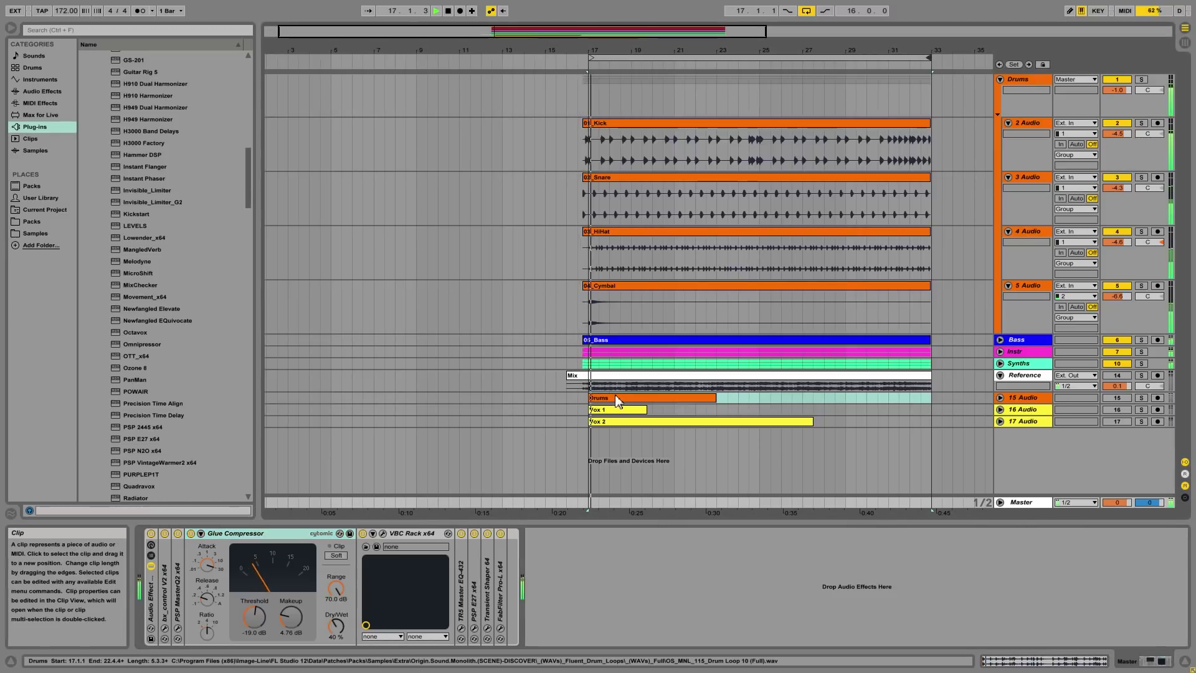
click(191, 534)
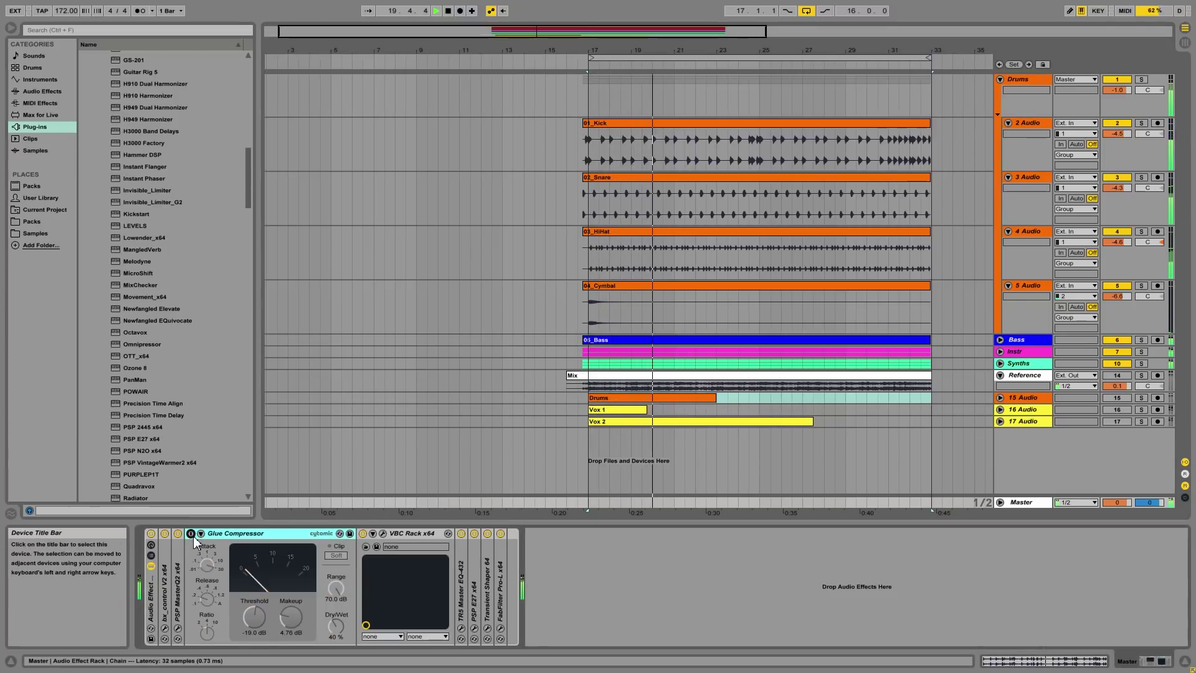
click(191, 534)
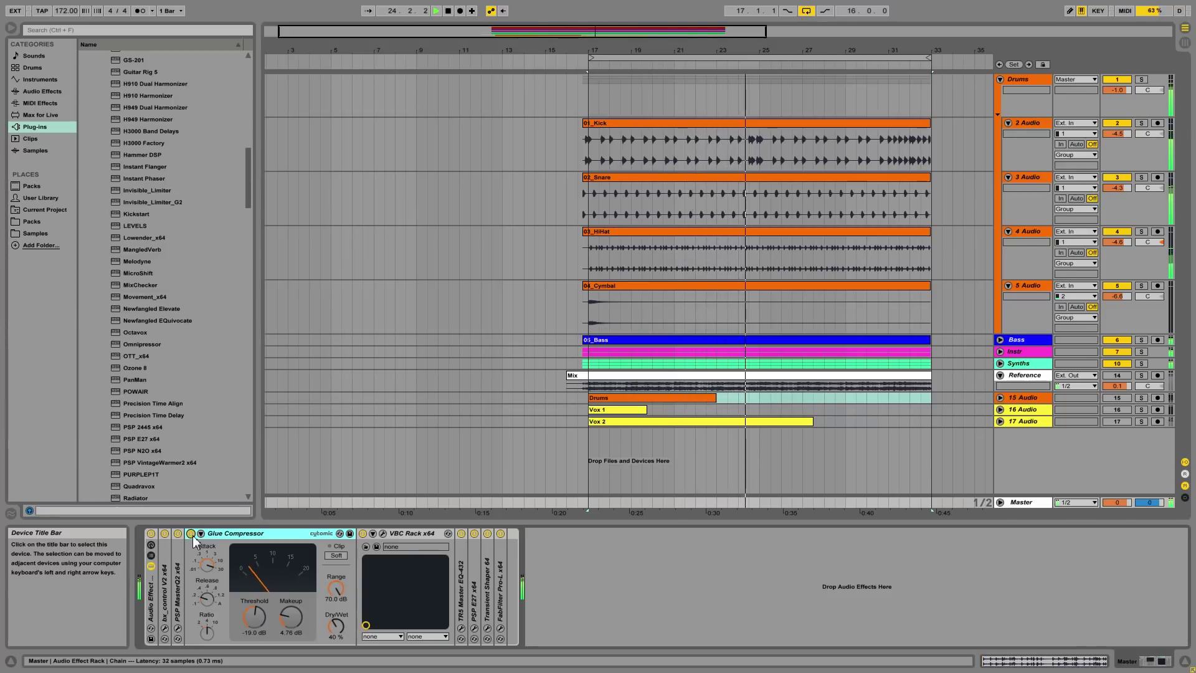
click(191, 534)
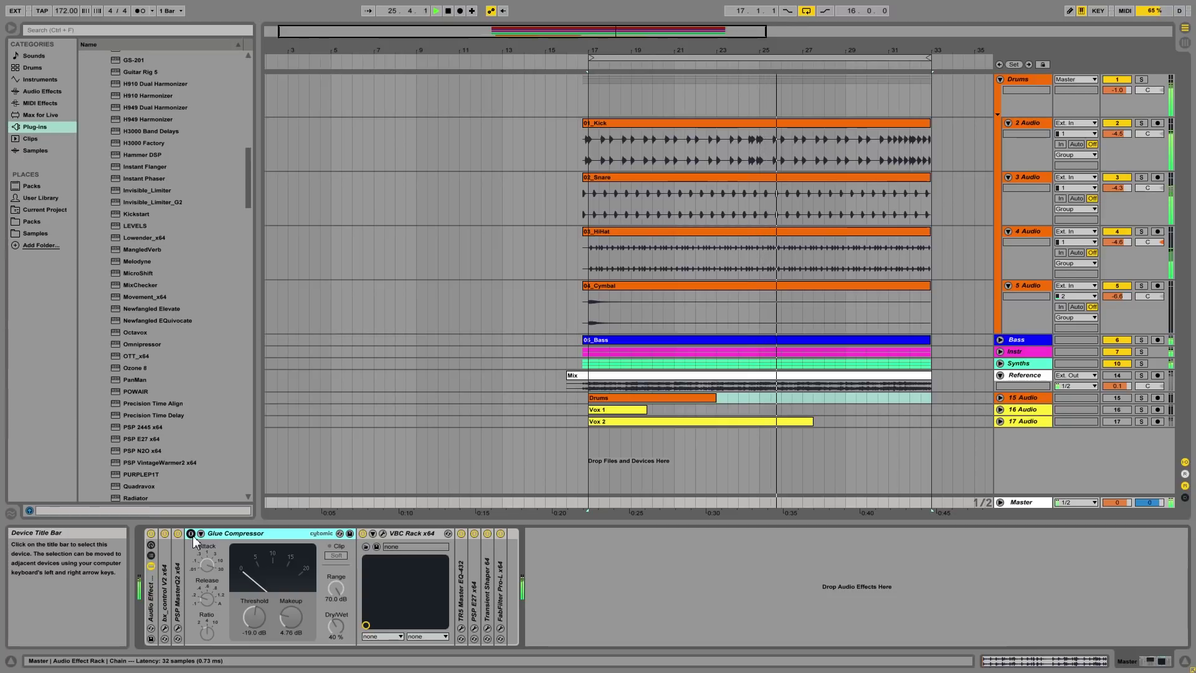
click(191, 533)
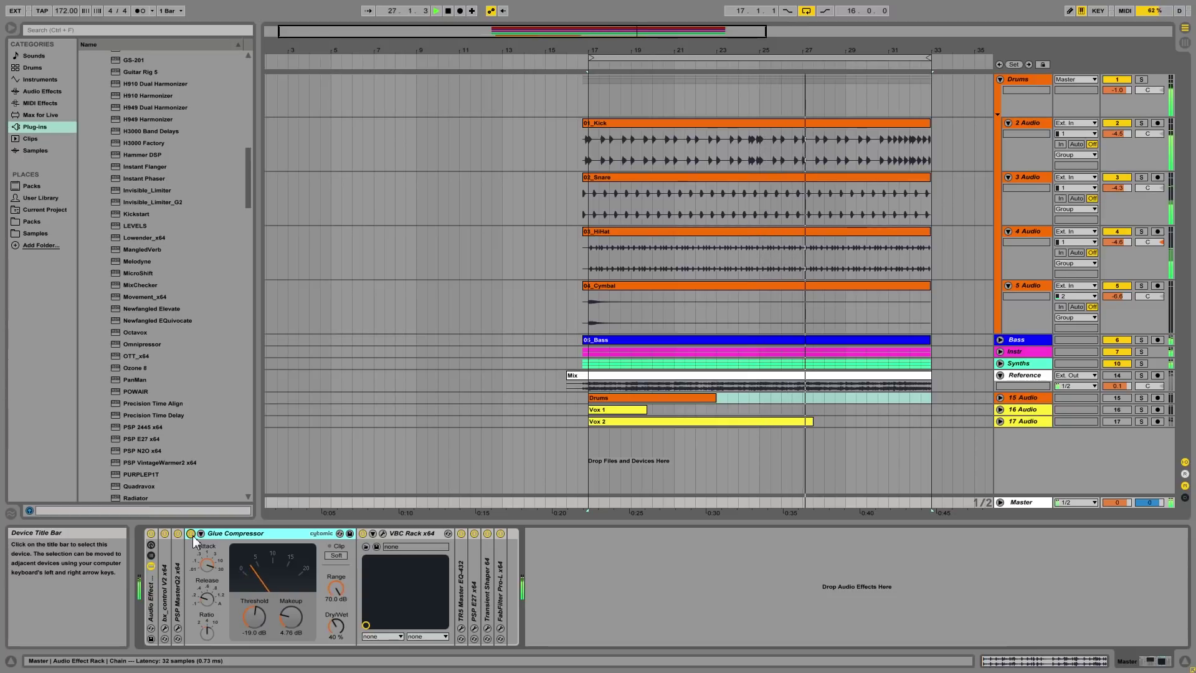
key(space)
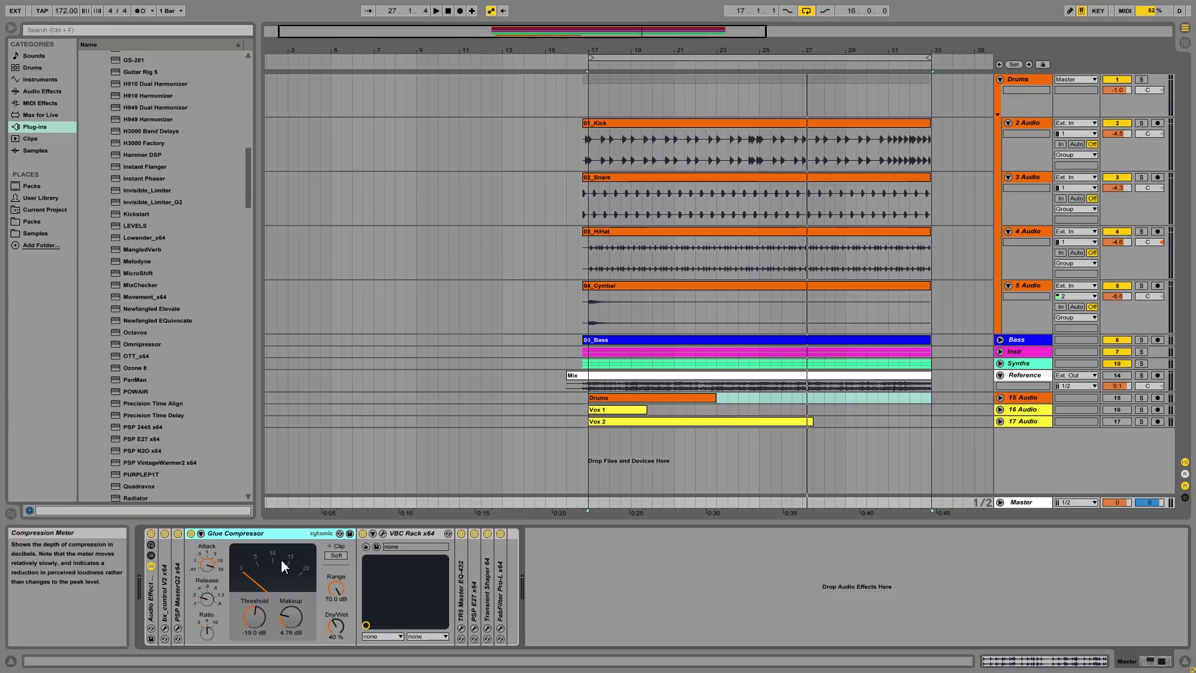
Step: Open the VBC Rack plug-in on the Master track, move its window clear of the arrangement, and play the mix
click(383, 533)
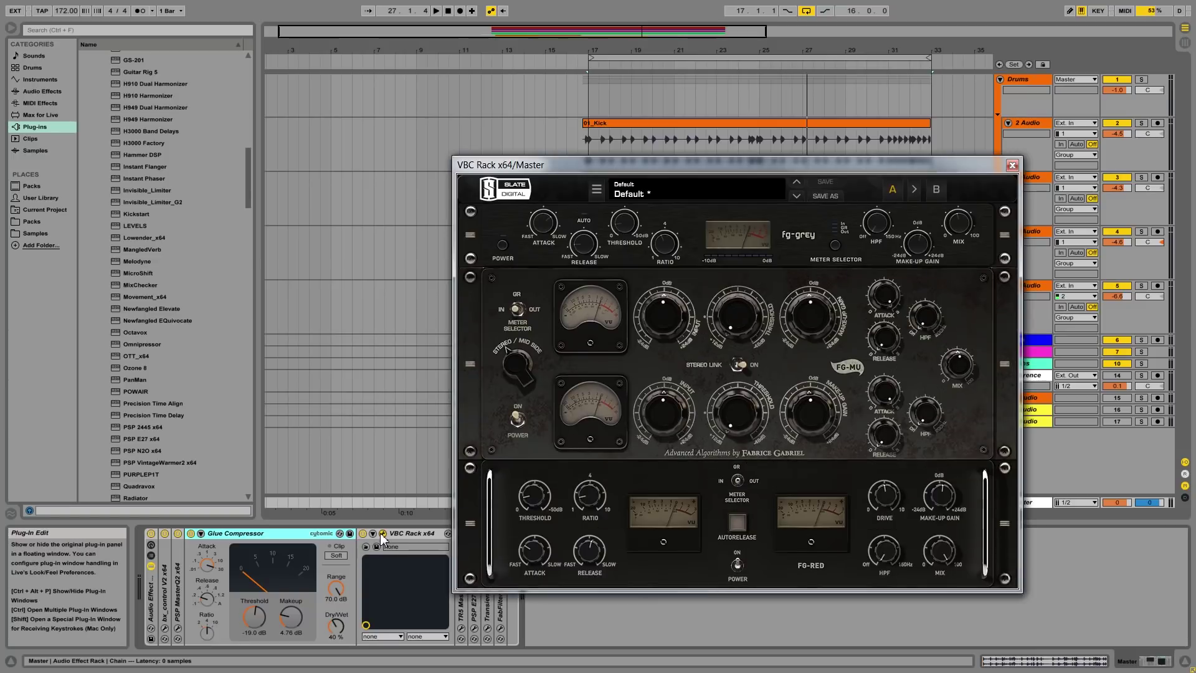
drag(651, 169, 242, 70)
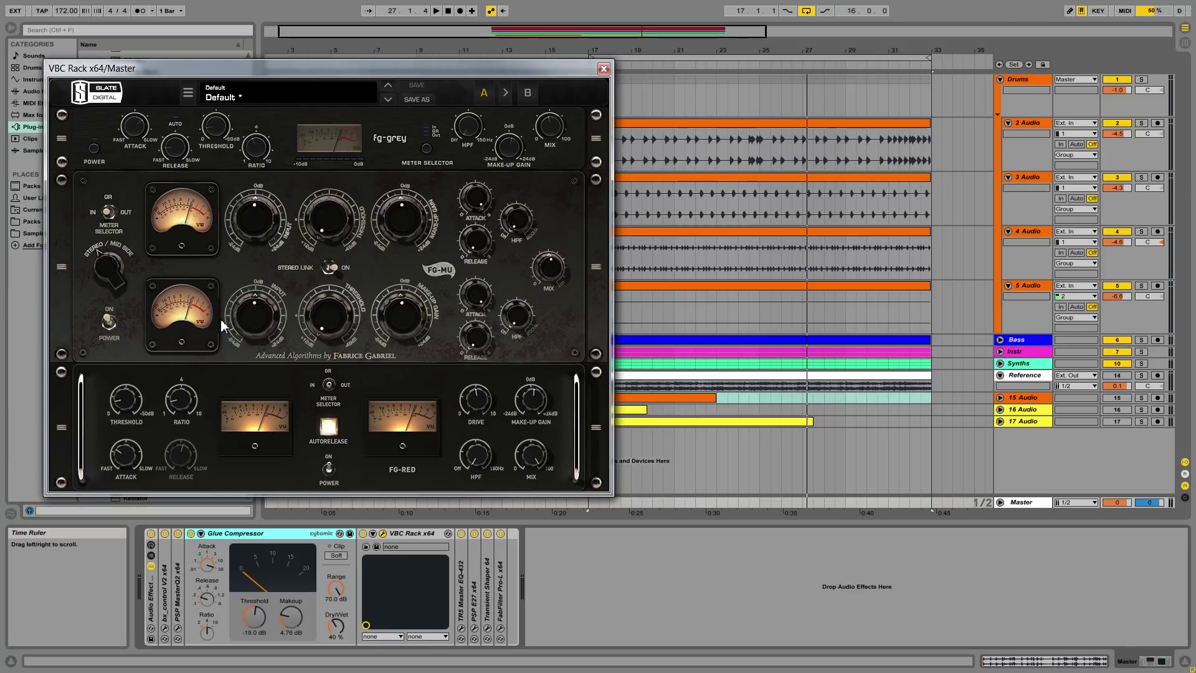
drag(264, 73, 229, 112)
key(space)
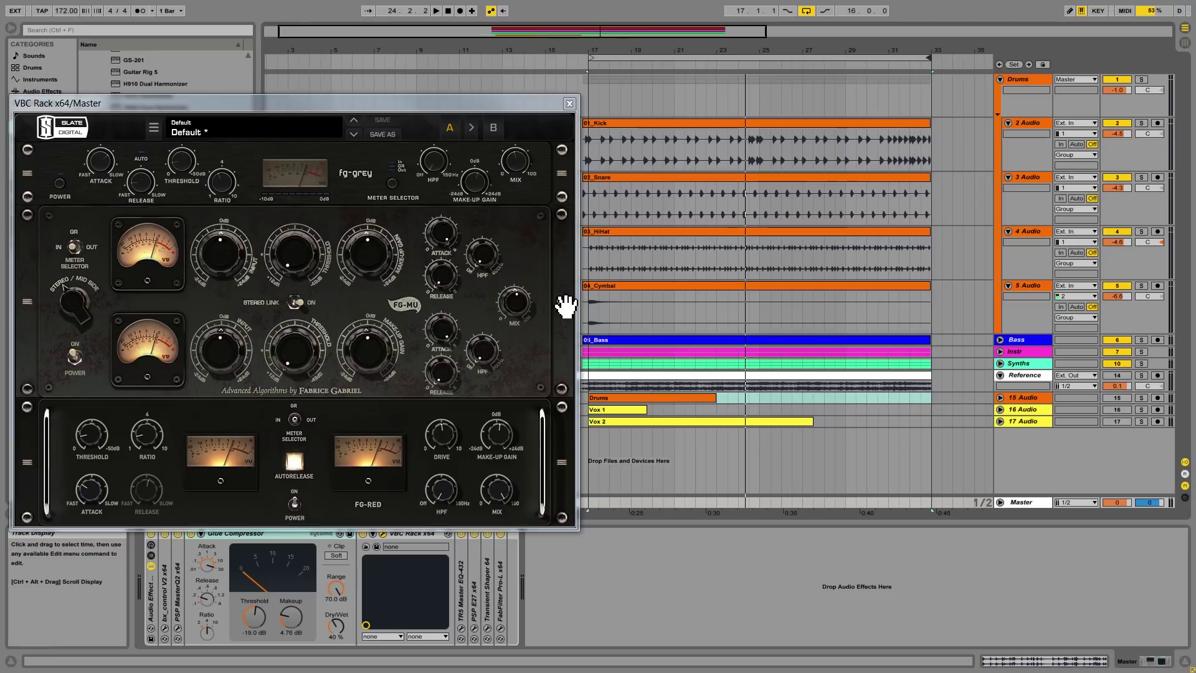
Step: Examine the FG-MU mix control and the FG-RED ratio, attack and threshold settings, and close the VBC Rack window
click(520, 302)
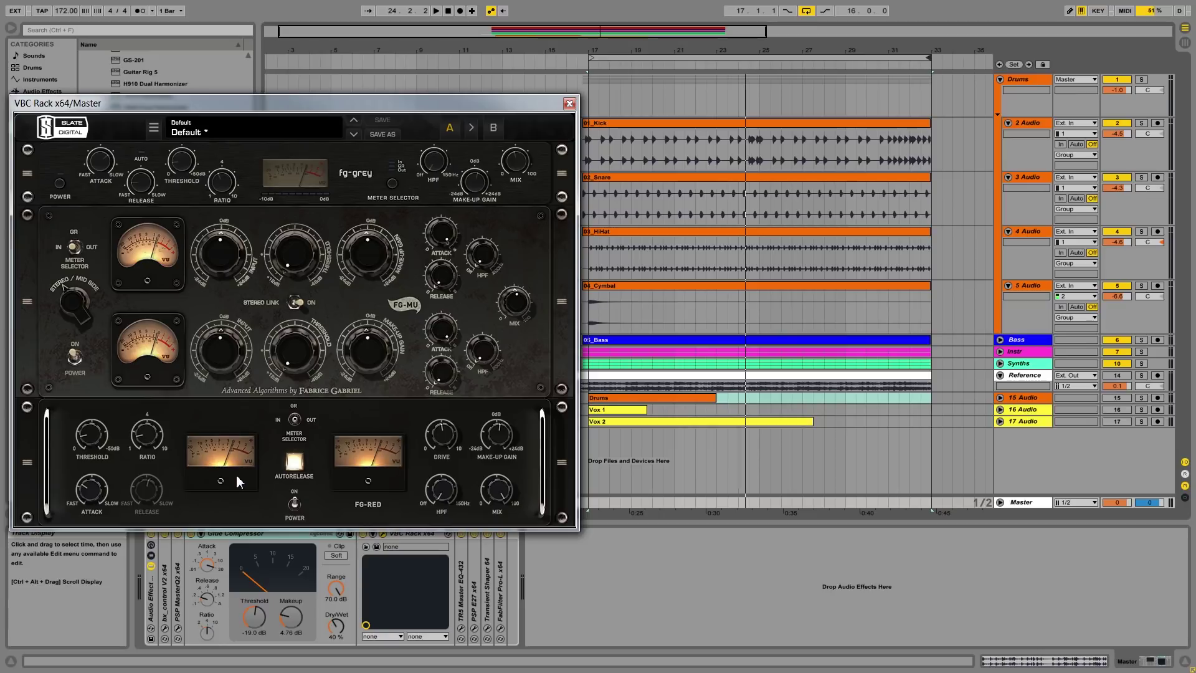
mouse_move(141, 449)
mouse_move(93, 500)
mouse_move(96, 437)
click(568, 103)
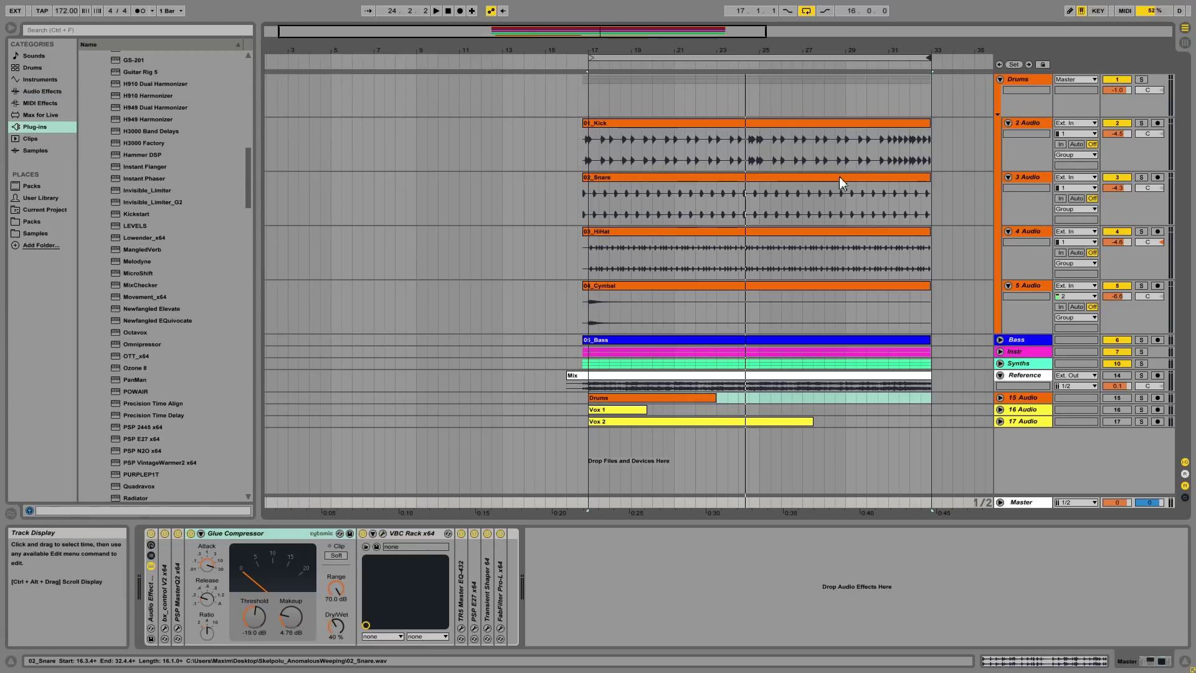
Step: Open the C165 VCA Compressor on the Drums group, move its window aside, and solo the group
click(1037, 84)
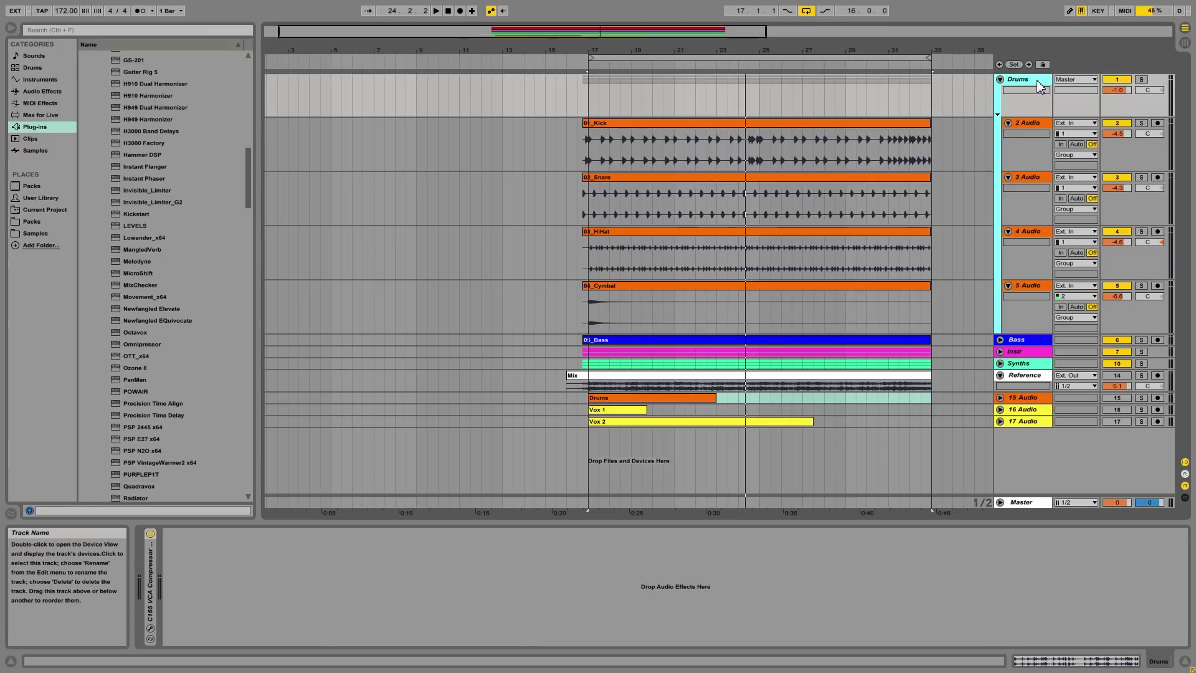
click(148, 623)
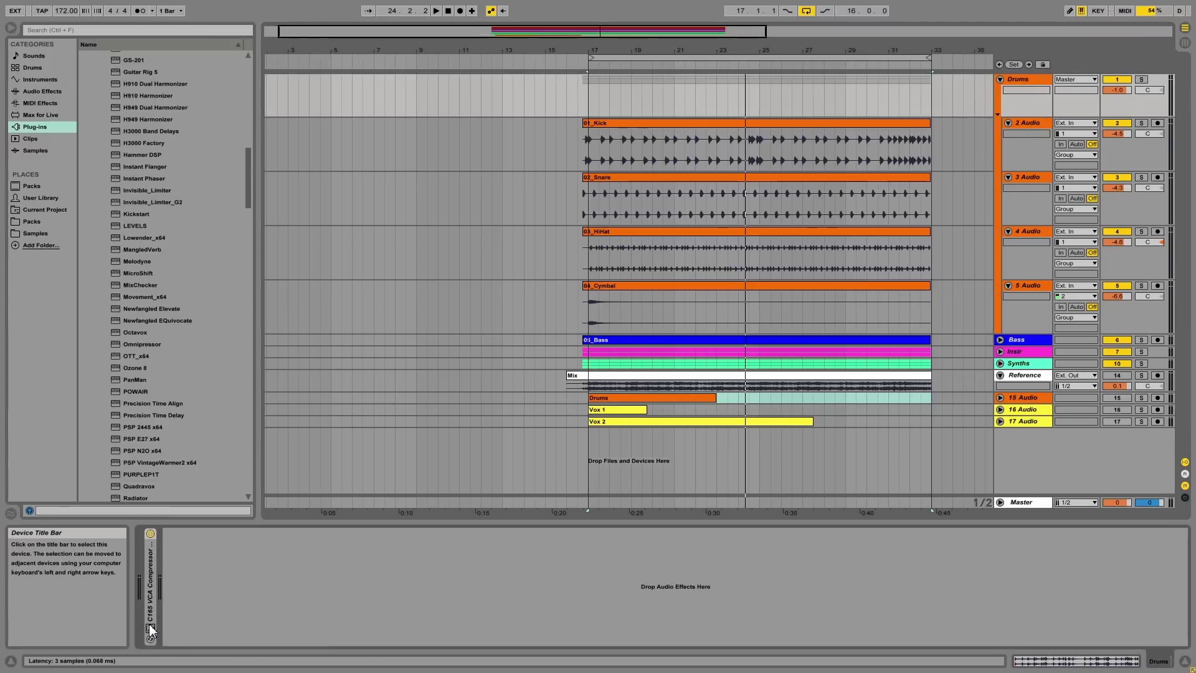
click(150, 628)
drag(442, 342, 291, 238)
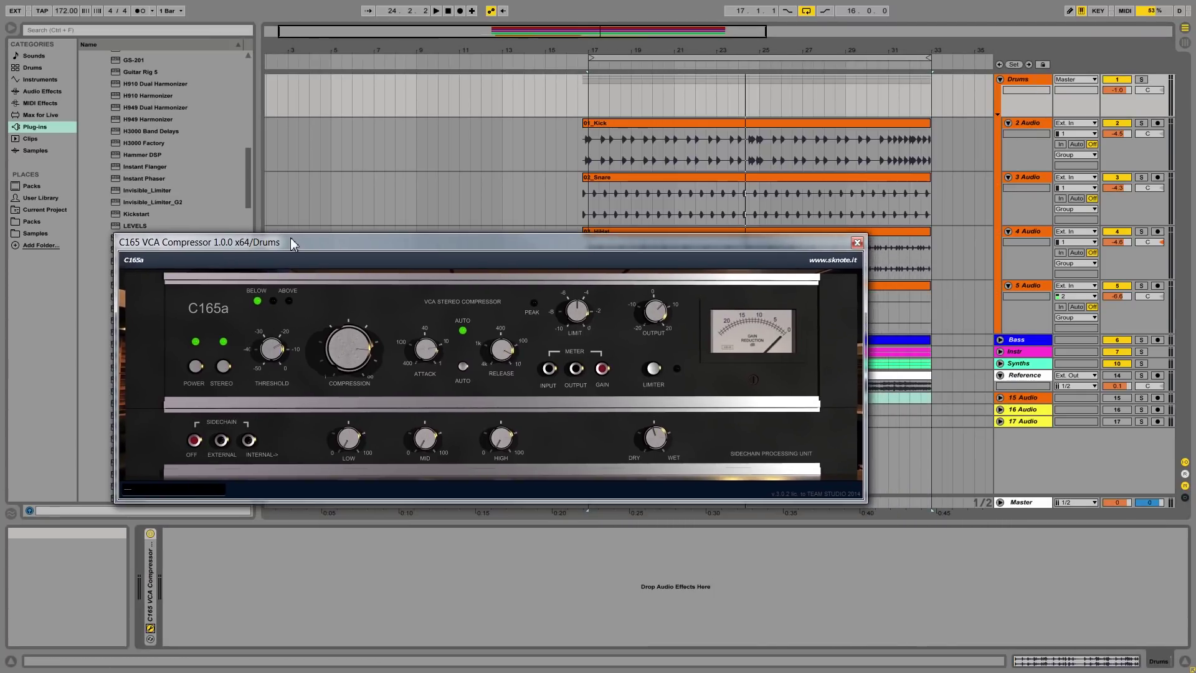
click(1141, 79)
drag(560, 249, 497, 238)
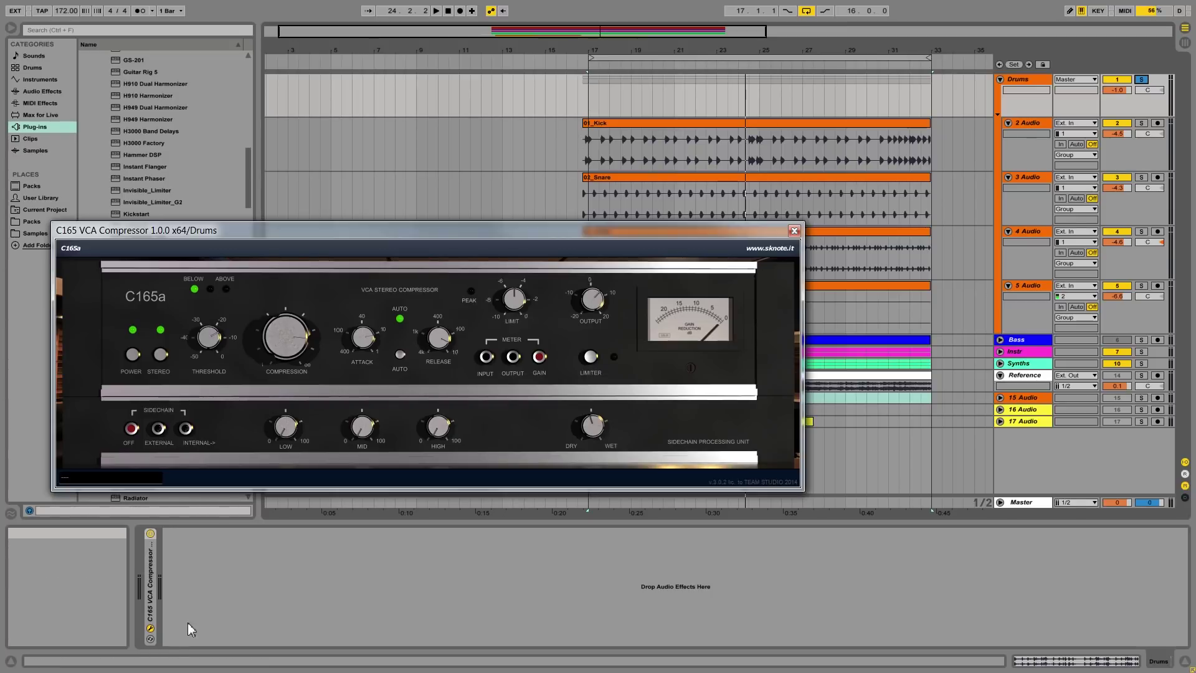
Step: Play the soloed Drums group from the loop start and compare it with the C165 VCA Compressor off and on twice
click(578, 65)
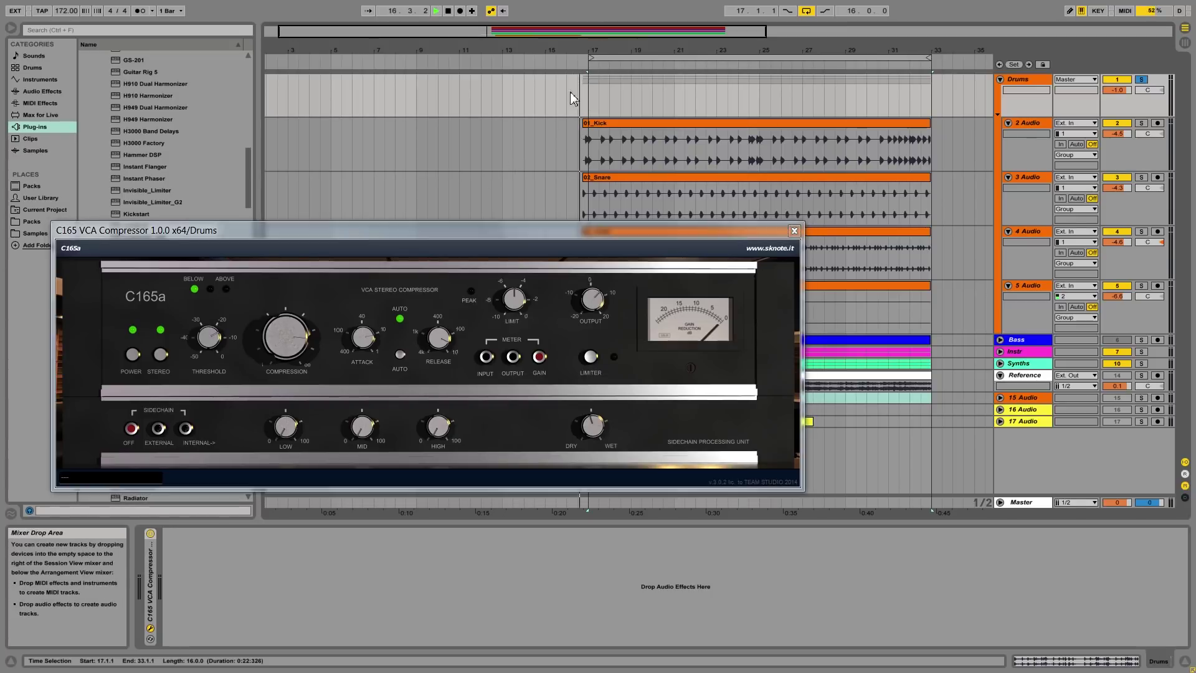
click(150, 535)
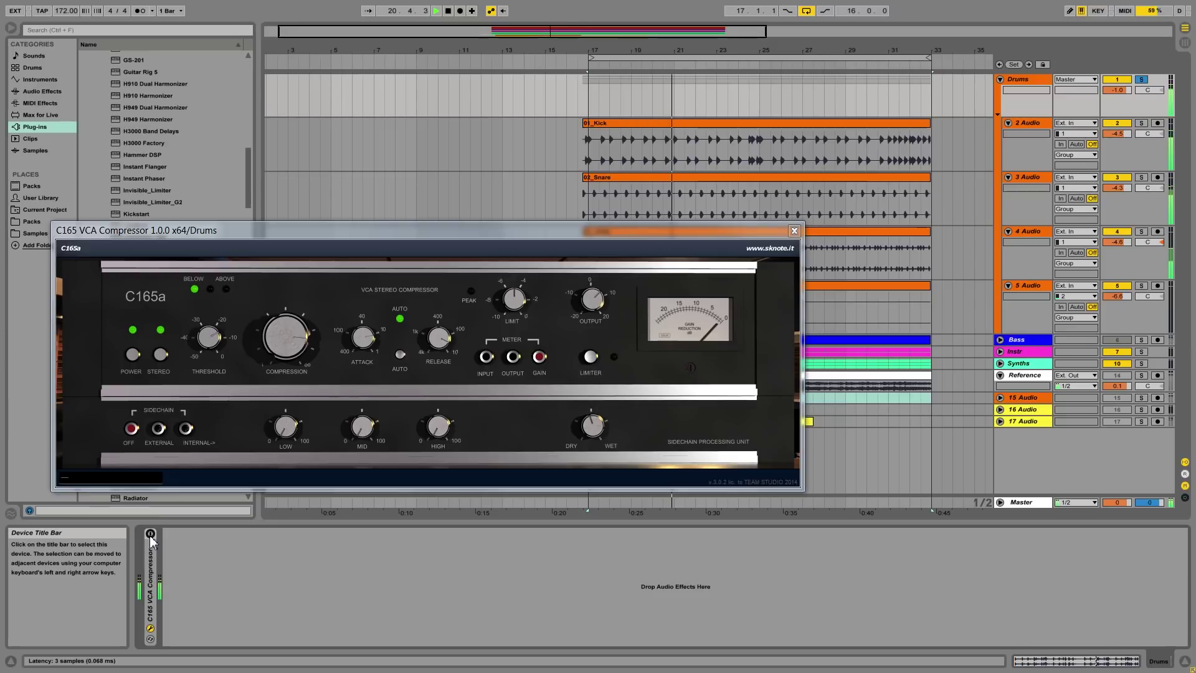
click(150, 534)
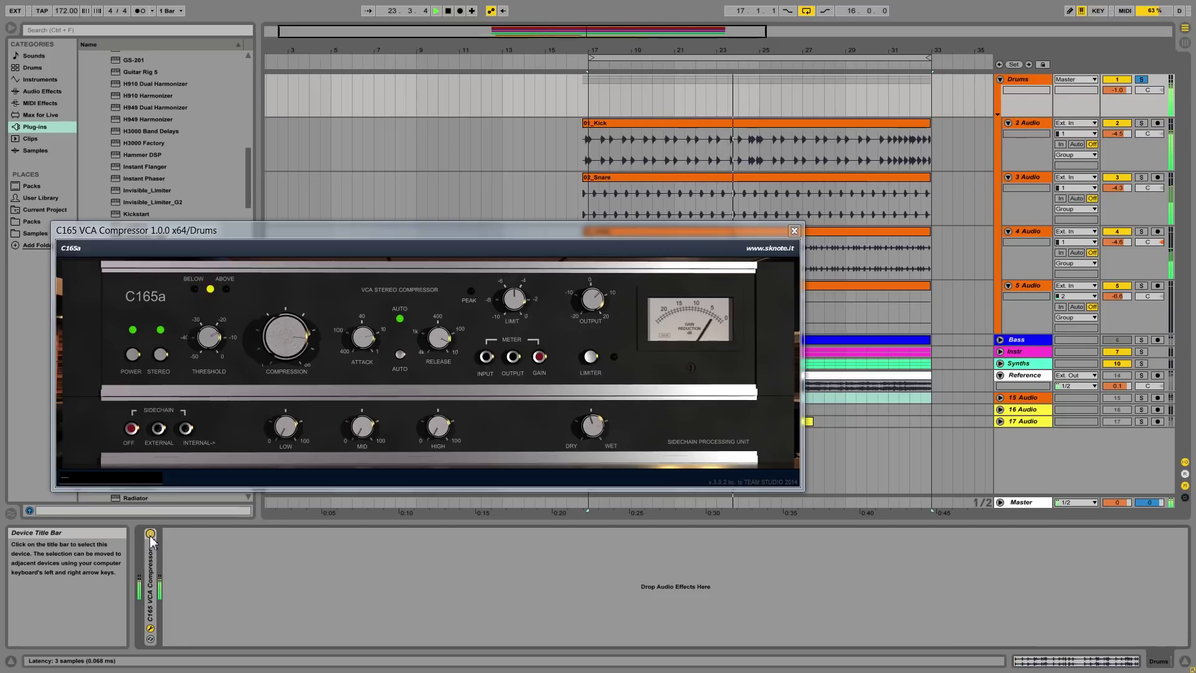
click(150, 534)
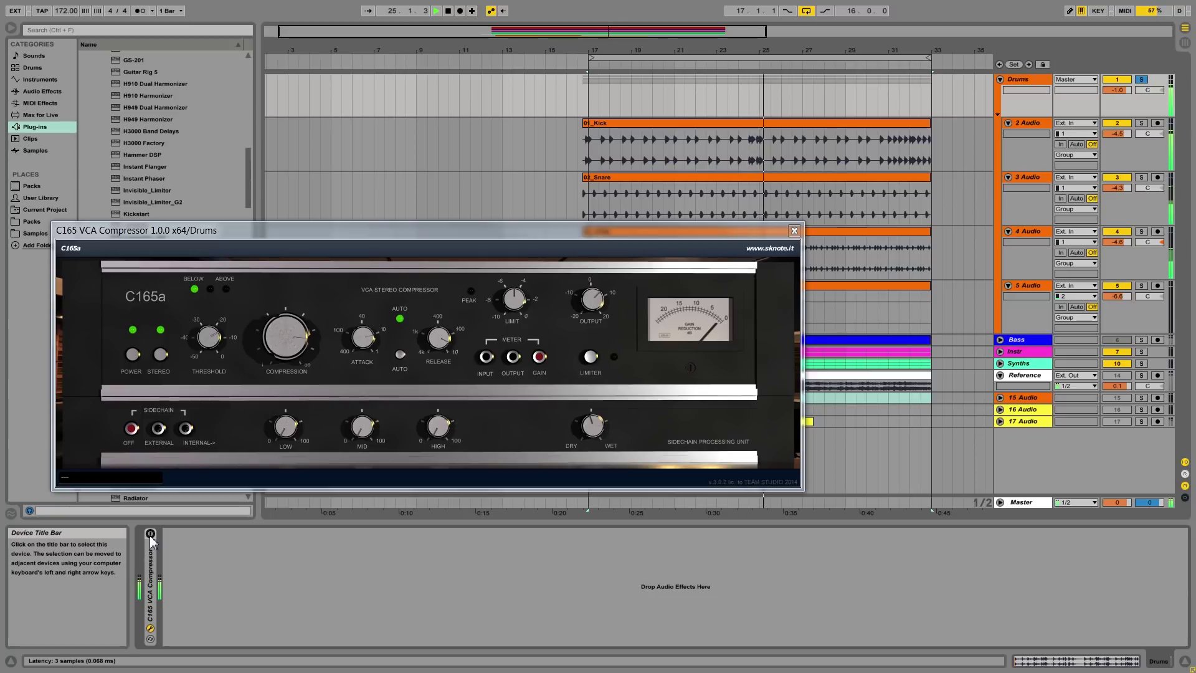
click(150, 534)
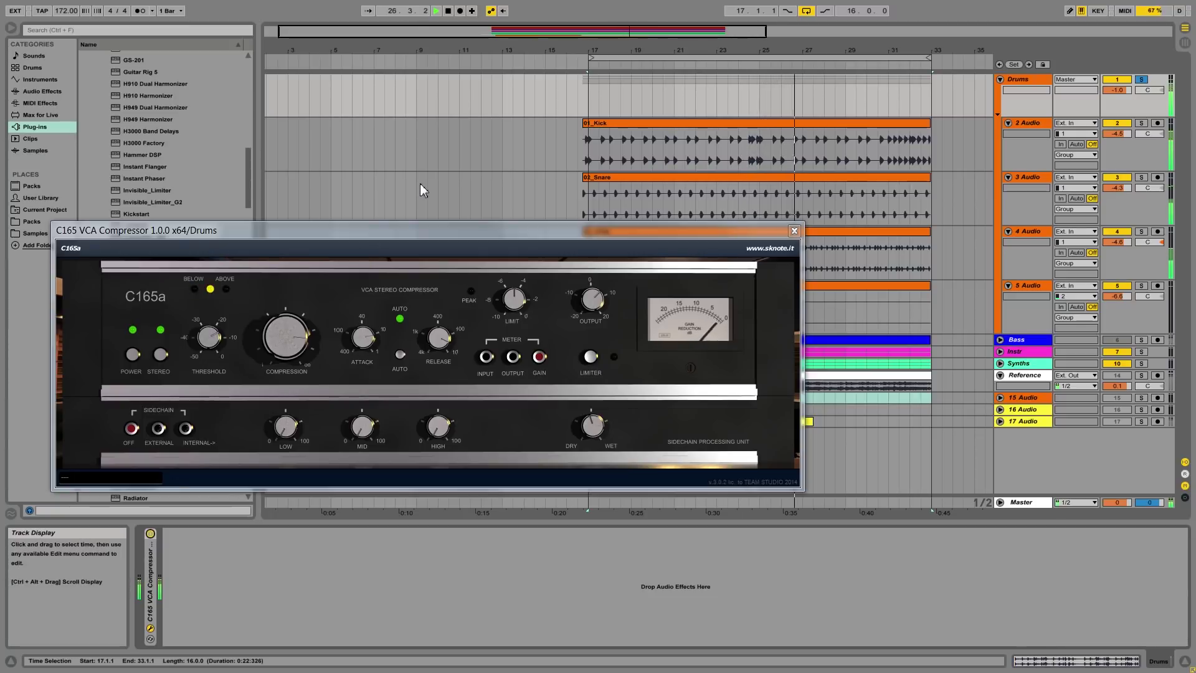